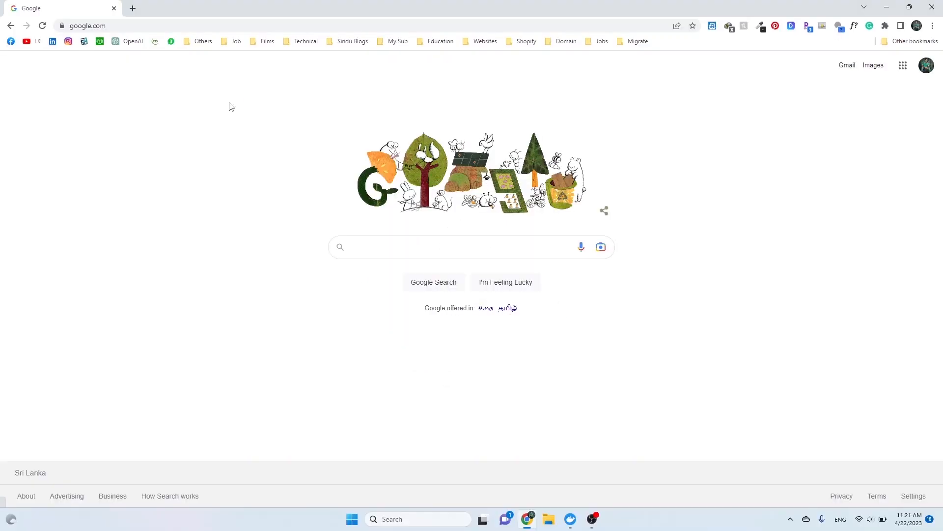
Search Google for "canva" and open the Canva website from the results.
text(canva)
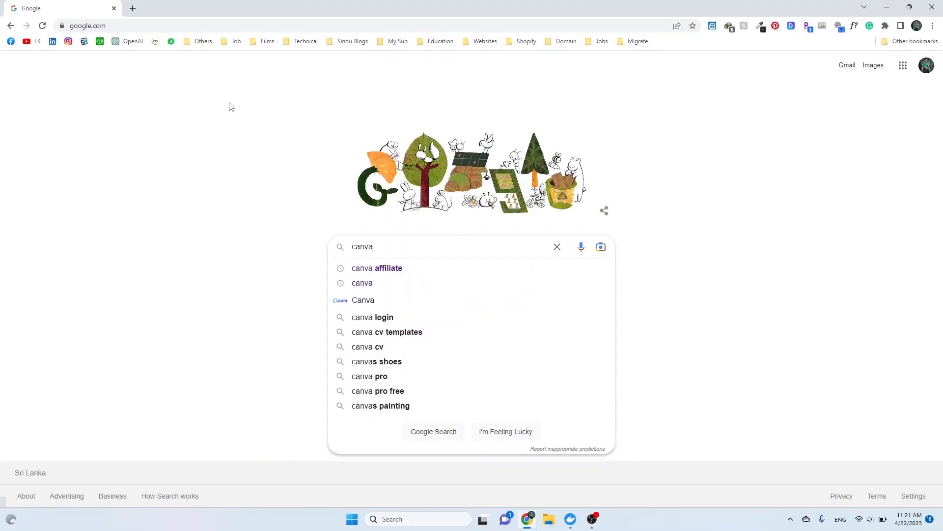
key(Return)
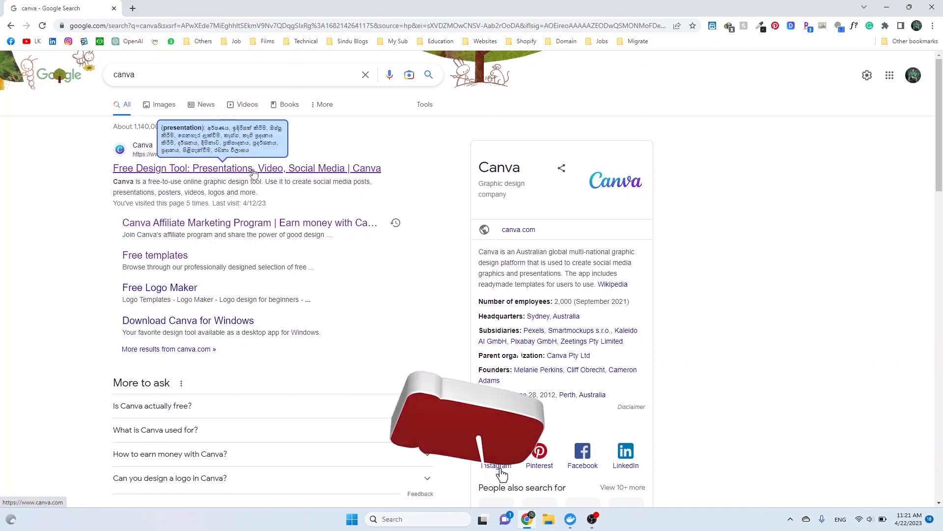
click(296, 172)
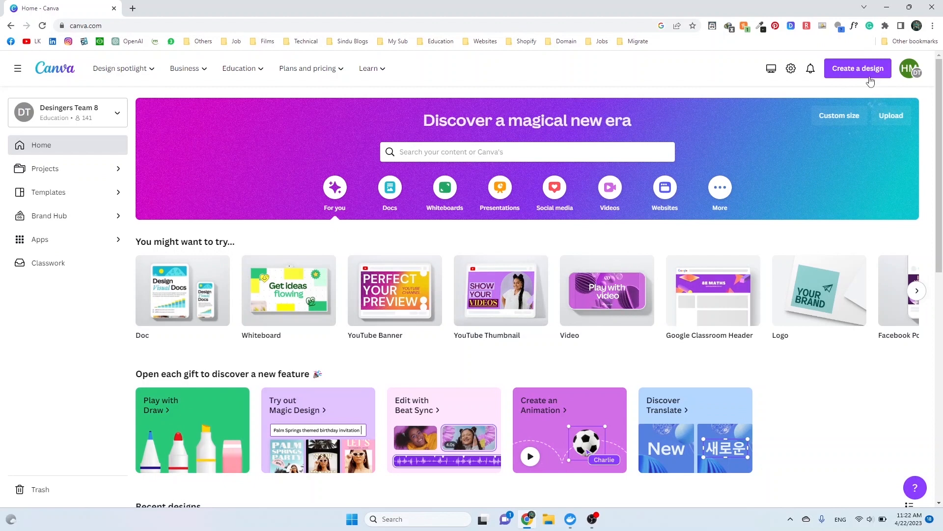
Create a new custom-size design 4500 px wide and 5400 px high.
click(871, 75)
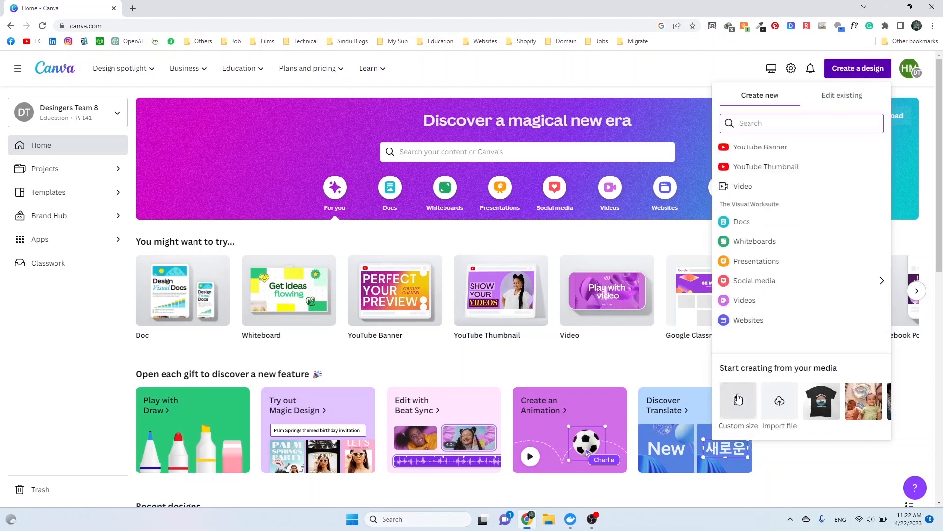
click(739, 401)
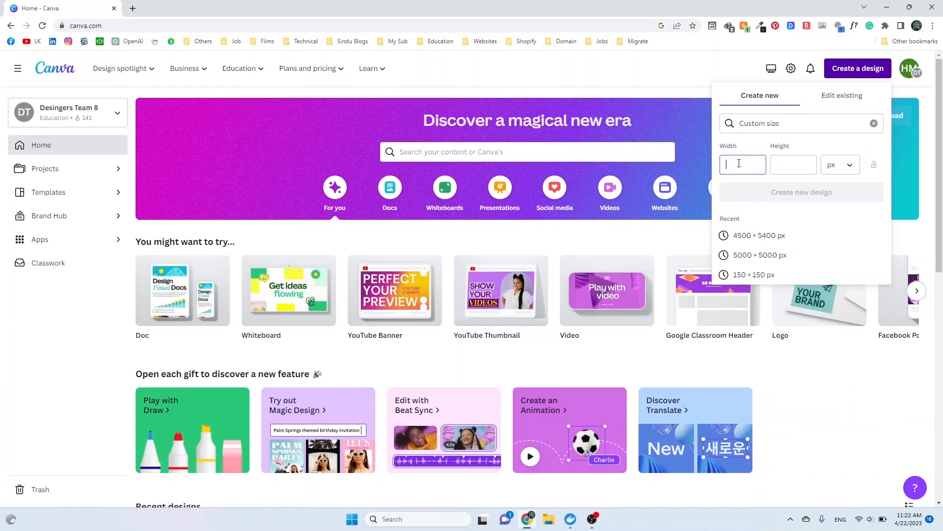
click(792, 164)
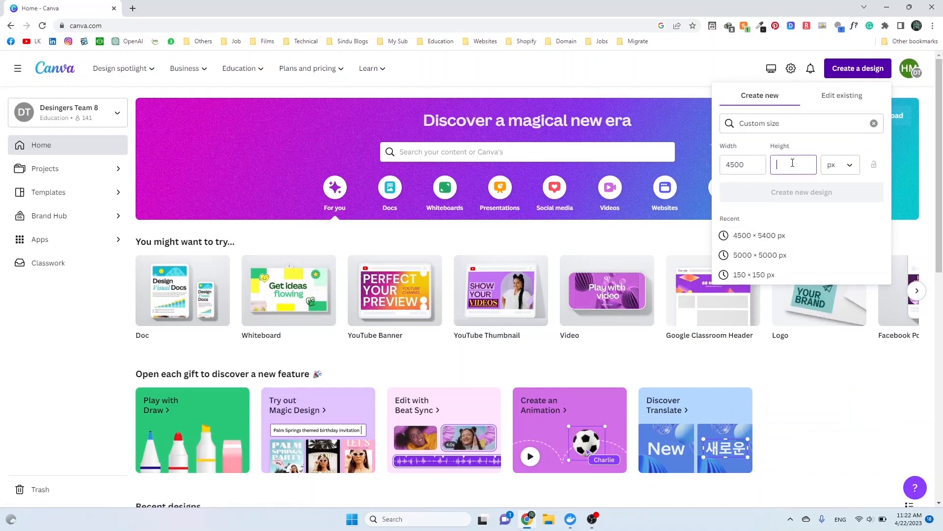
text(5400)
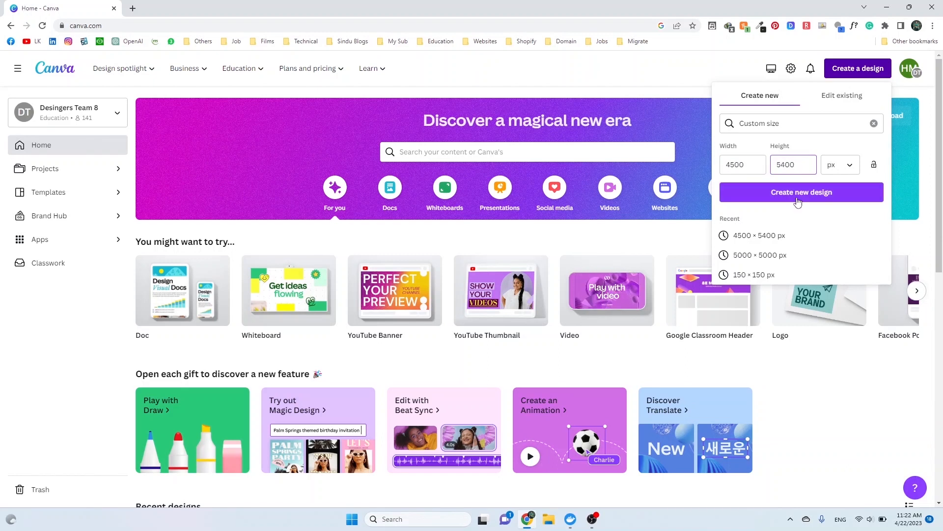
click(805, 193)
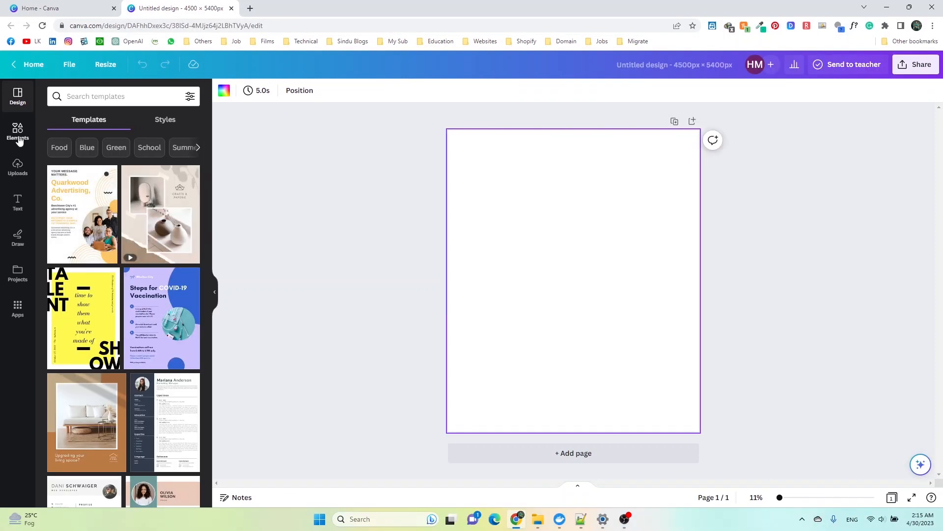
Search the elements library for "cowboy" and restrict the results to graphics.
click(18, 132)
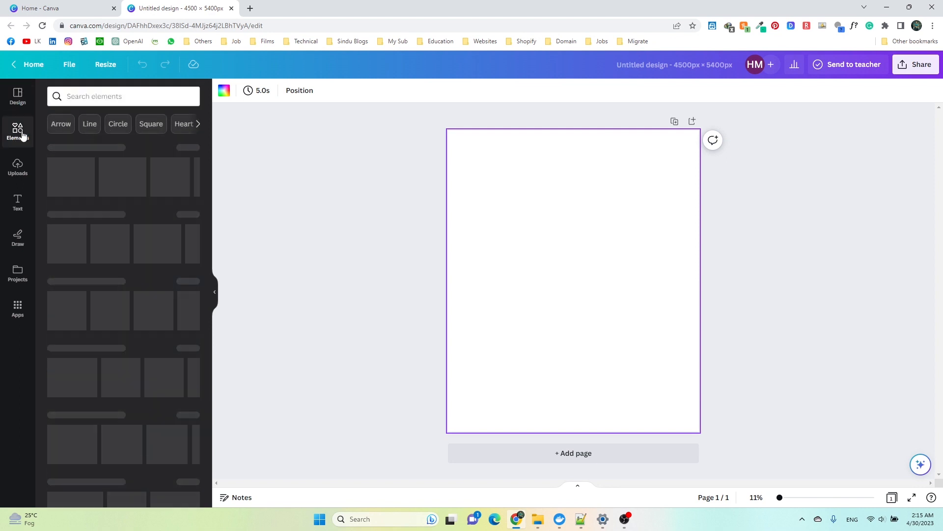
click(90, 97)
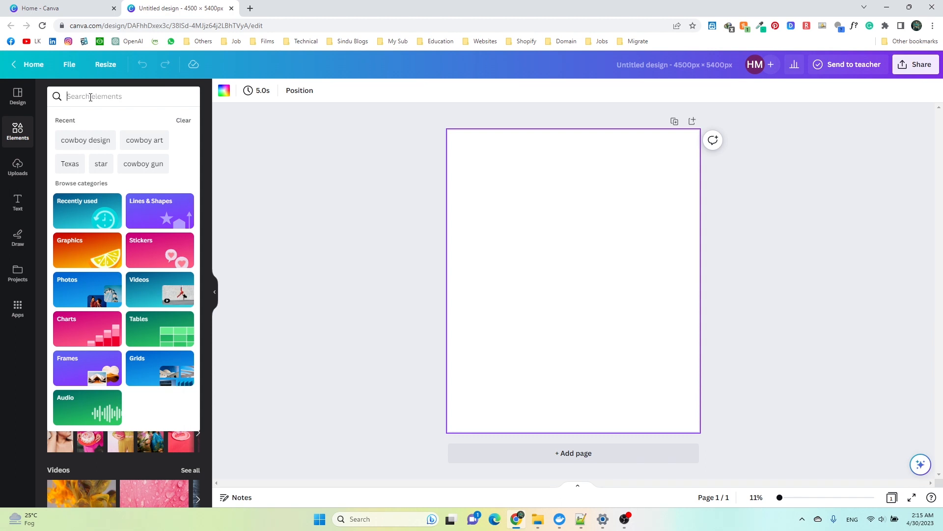
text(cowb)
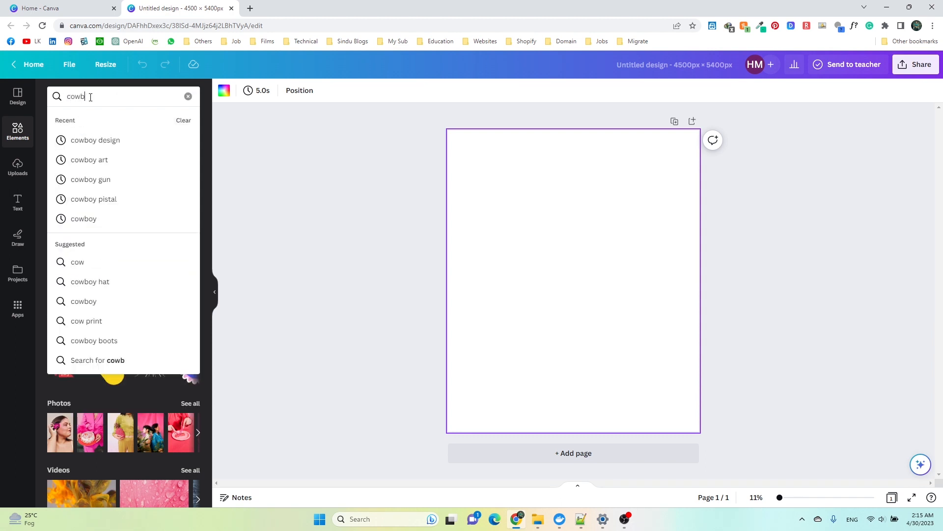
text(oy)
key(Return)
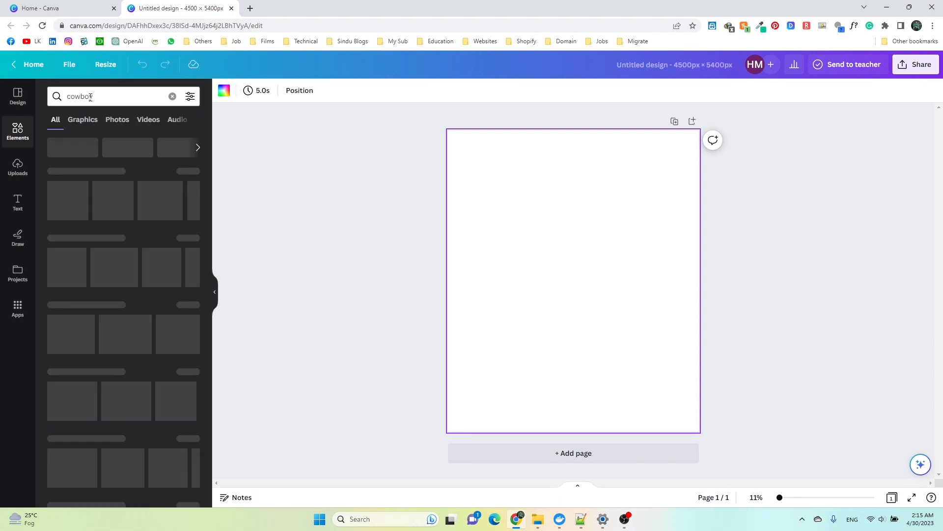
click(82, 119)
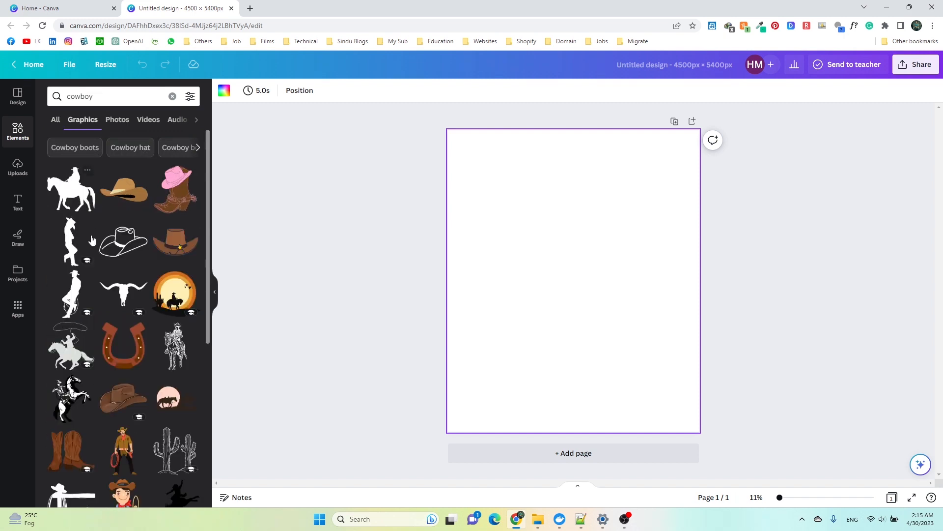
Find the coloured skull with brown cowboy hat, moustache and red bandana among the graphics and add it to the page.
scroll(91, 261, down, 5)
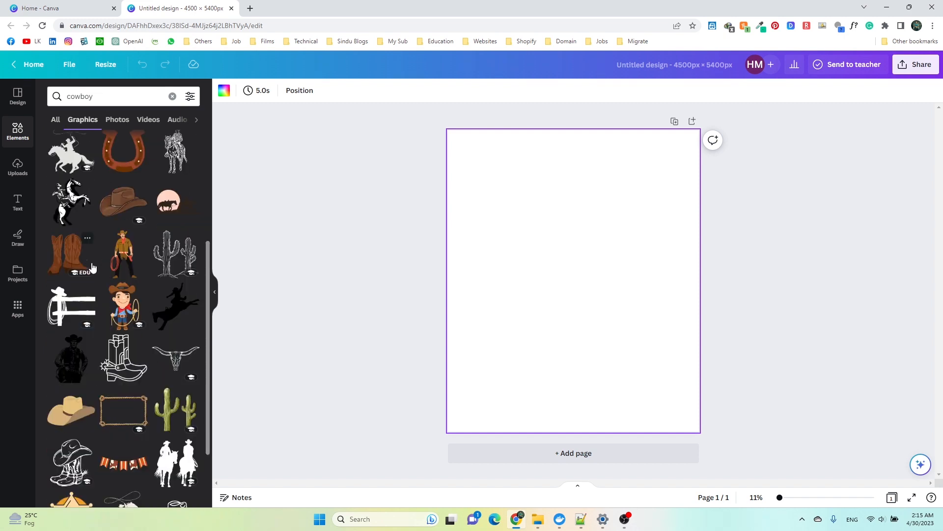
scroll(92, 268, down, 6)
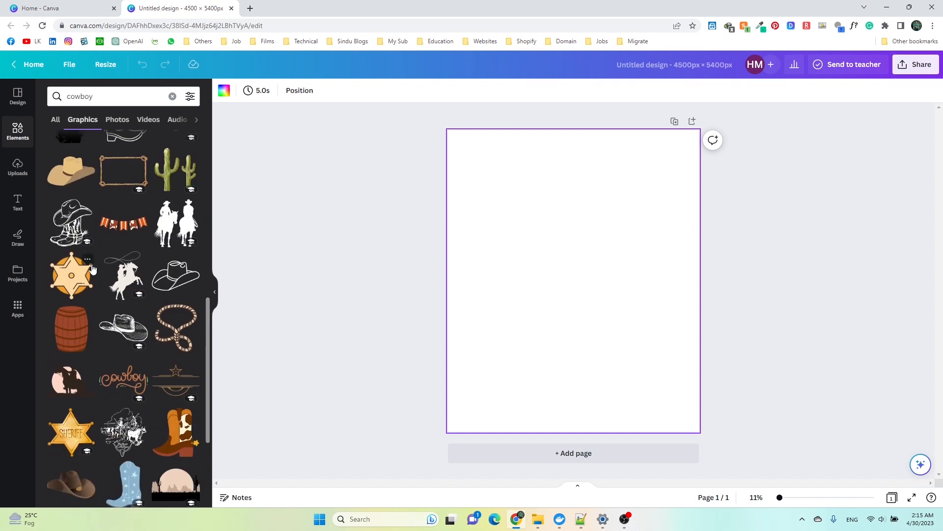
scroll(91, 270, down, 6)
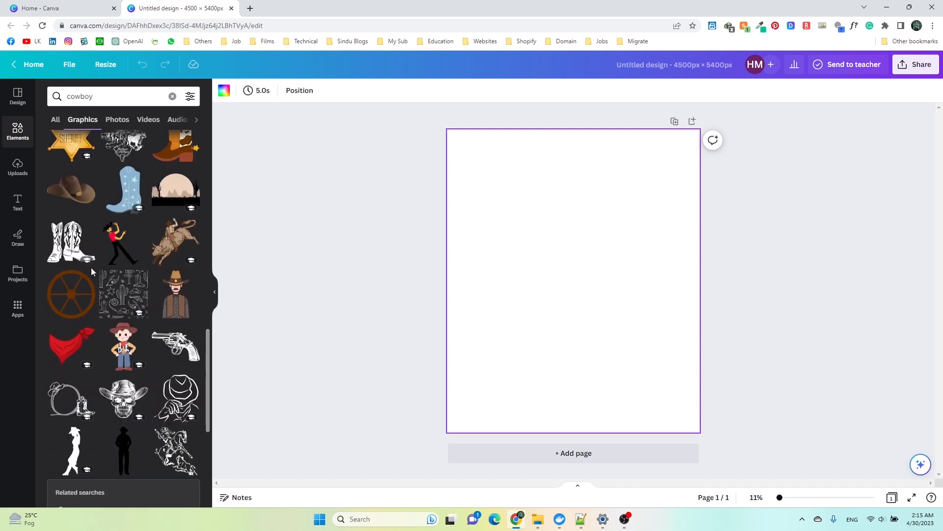
scroll(91, 272, down, 1)
scroll(91, 271, up, 4)
scroll(91, 272, down, 4)
scroll(91, 272, up, 4)
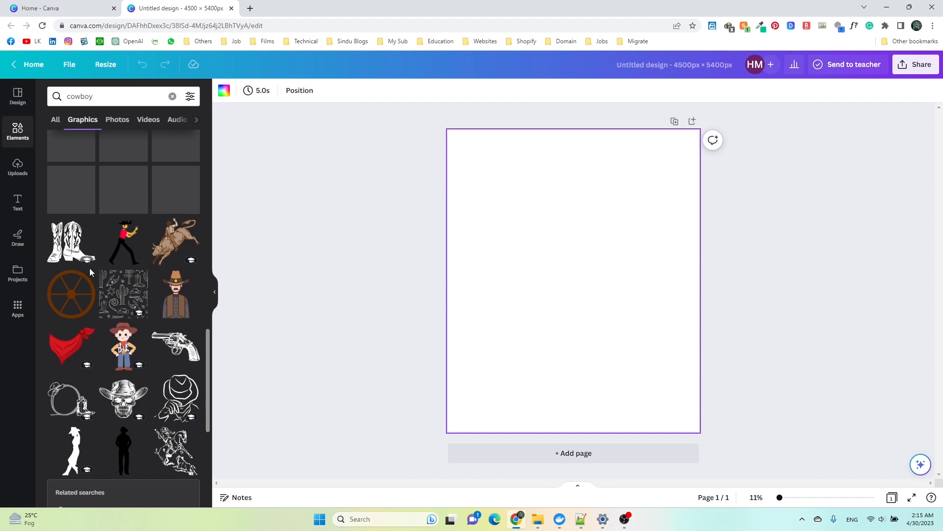
scroll(89, 267, down, 6)
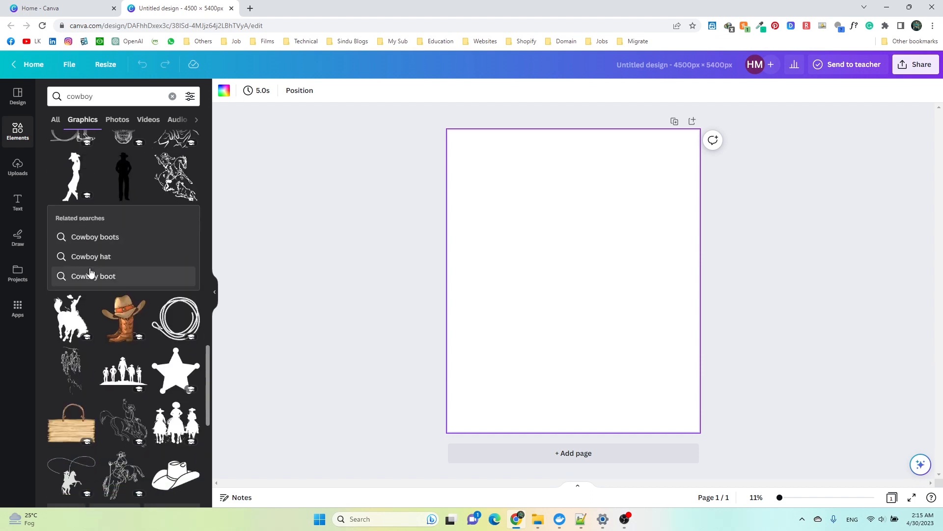
scroll(90, 273, down, 15)
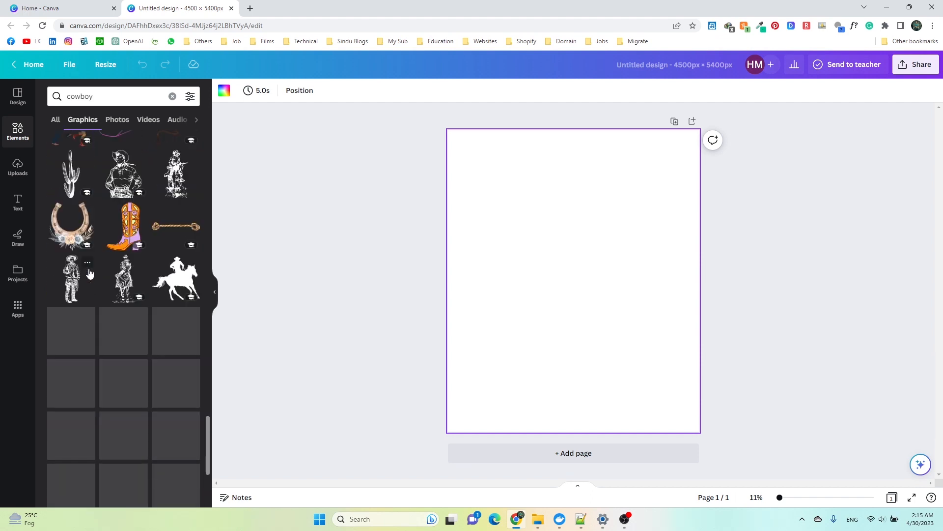
scroll(88, 273, down, 4)
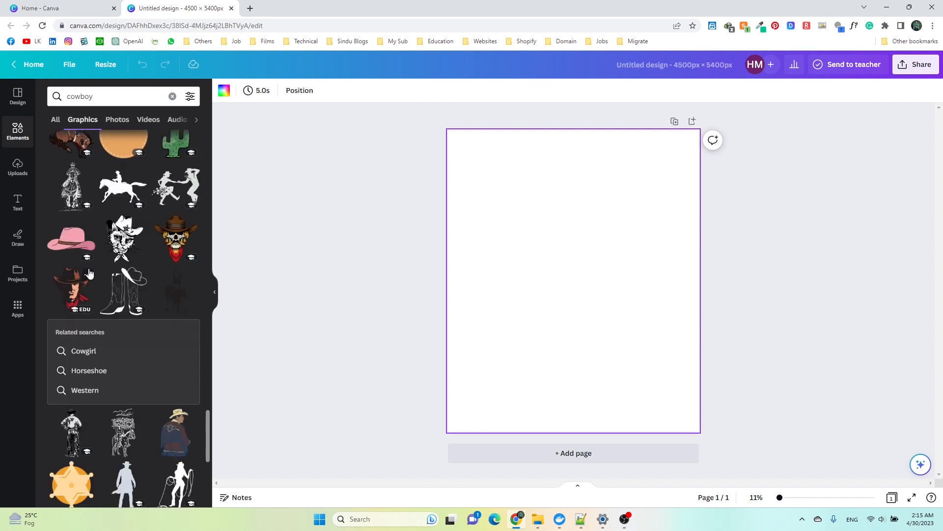
scroll(88, 273, down, 4)
scroll(89, 274, down, 1)
scroll(88, 273, up, 6)
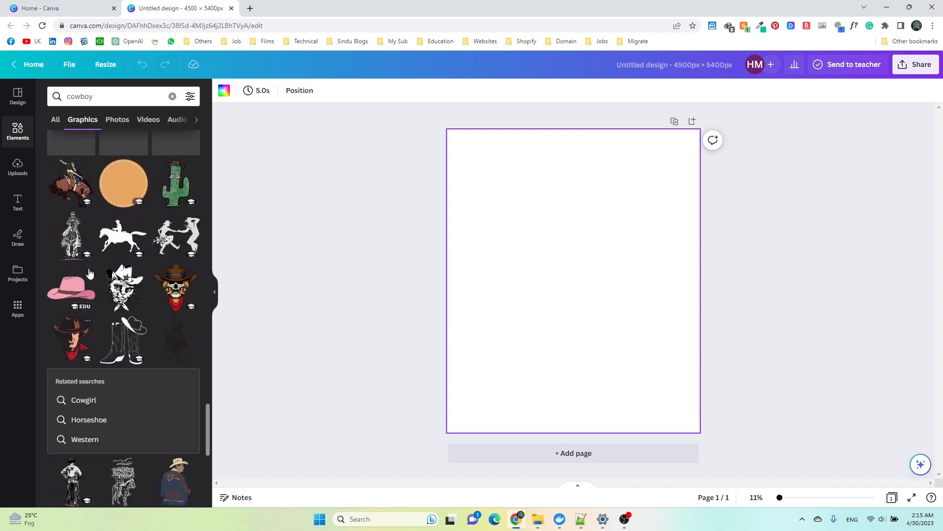
click(169, 280)
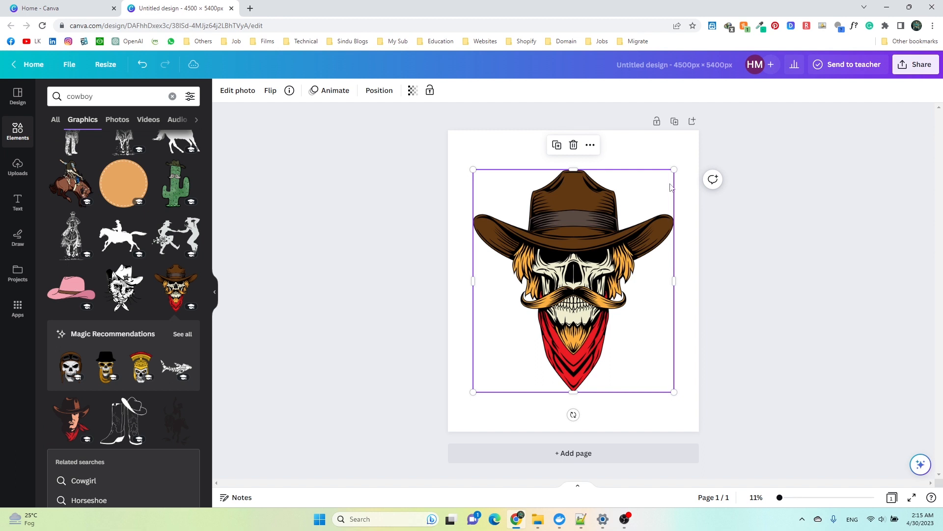
Shrink the cowboy skull proportionally to about 2450 × 2710 px and move it near the middle of the page.
drag(674, 170, 627, 222)
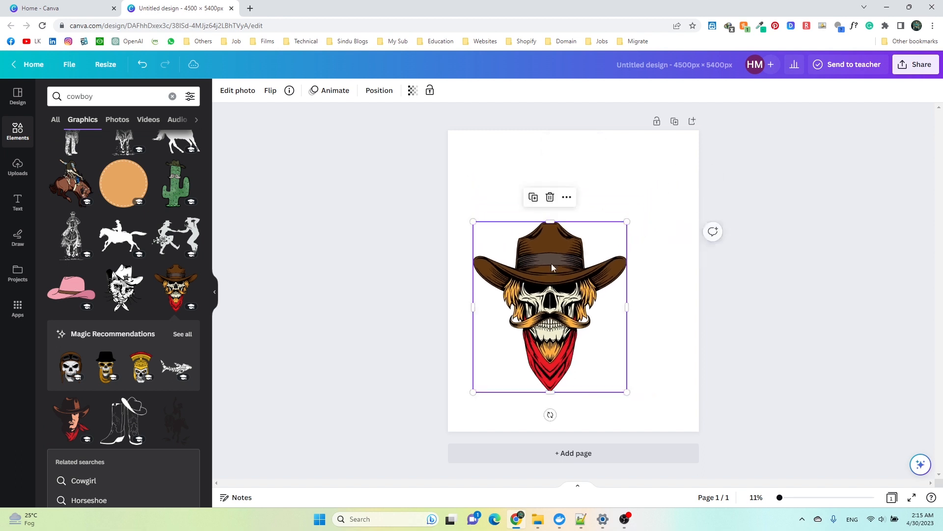
drag(535, 271, 563, 241)
drag(651, 196, 635, 215)
drag(573, 260, 585, 258)
Align the cowboy skull to the page's horizontal center and vertical middle, then deselect it.
click(387, 93)
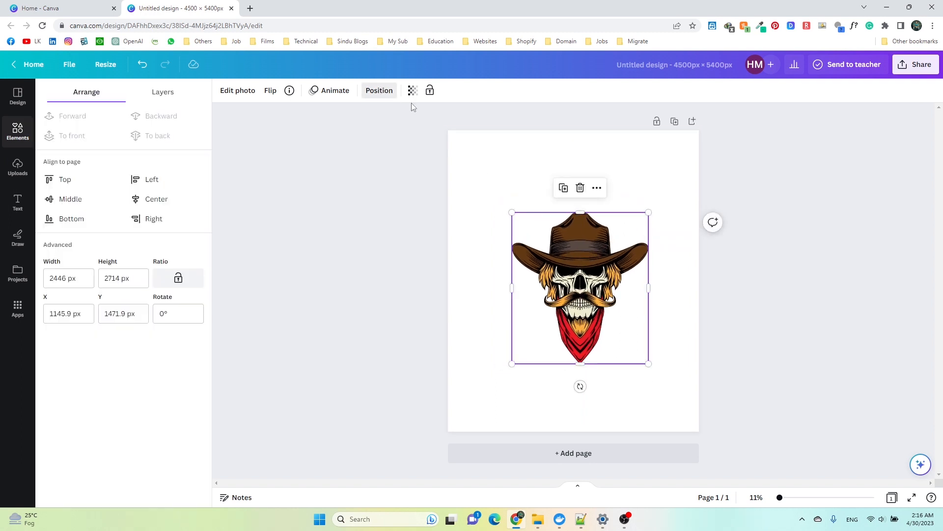
click(157, 199)
click(98, 207)
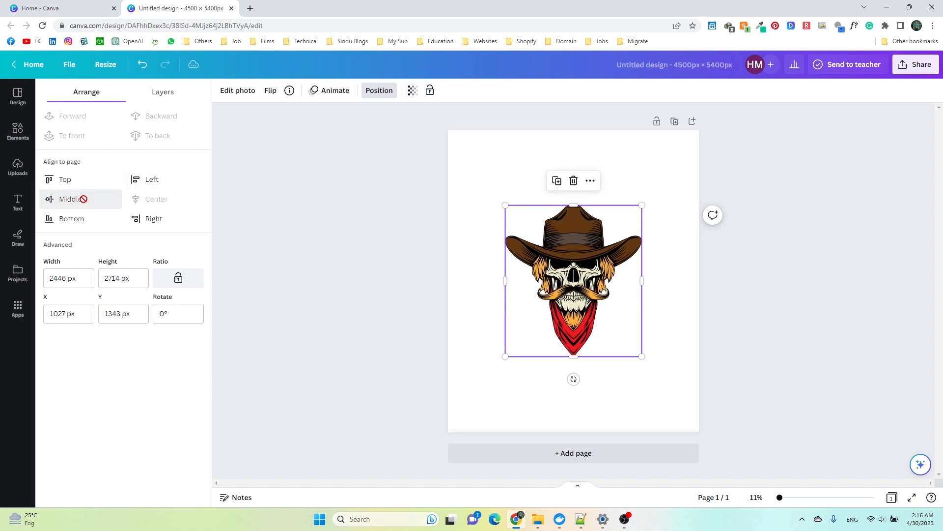
click(475, 278)
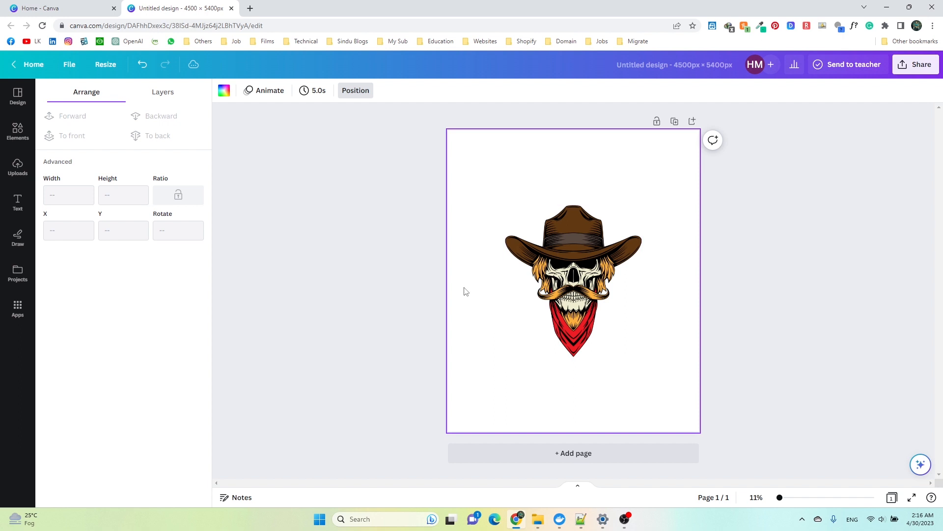
Search the elements library for "cowboy gun" and show only graphics.
click(16, 133)
click(94, 96)
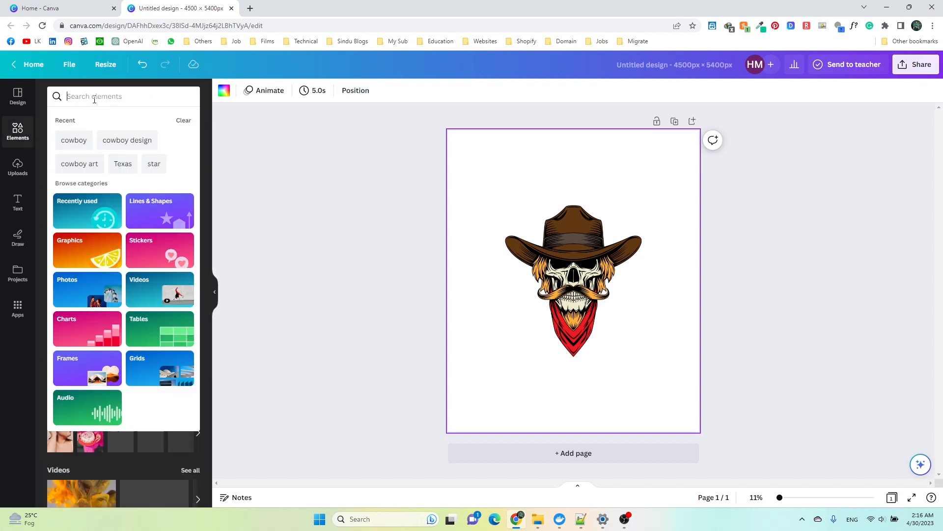
text(co)
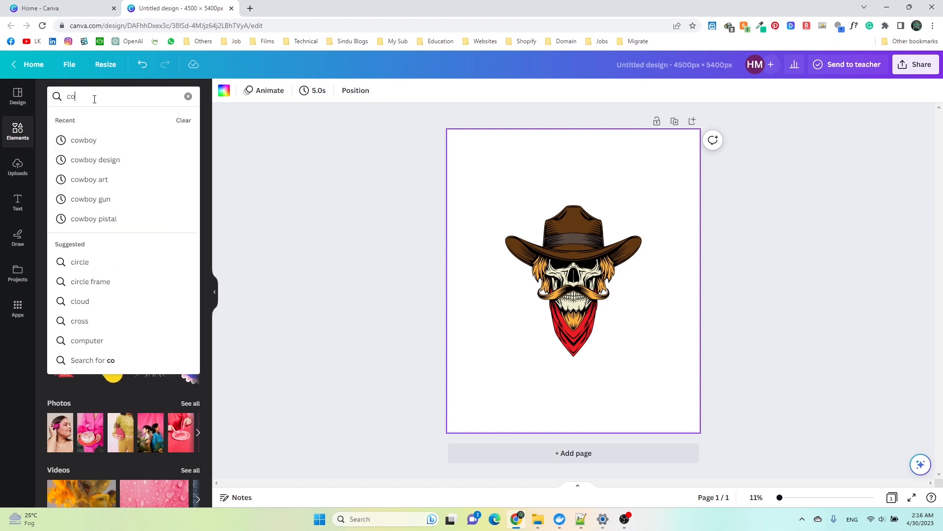
text(wboy gun)
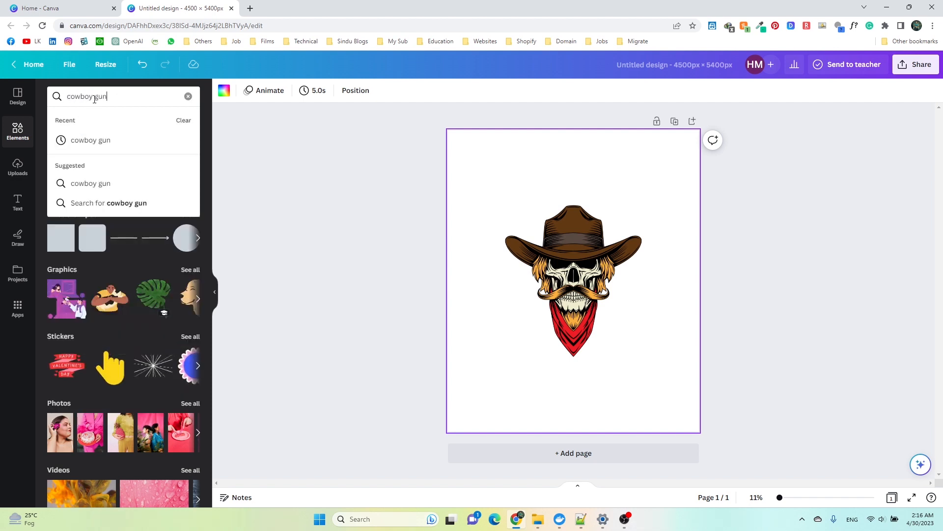
key(Return)
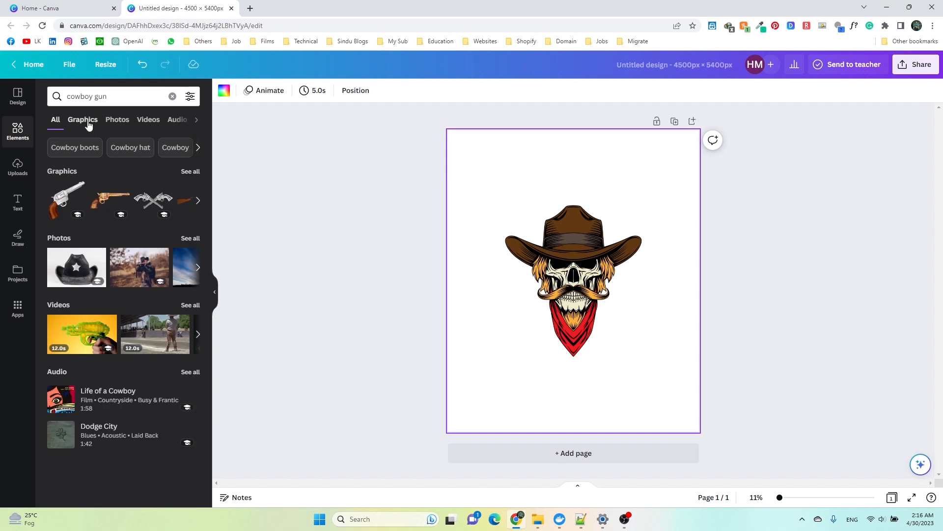
click(88, 123)
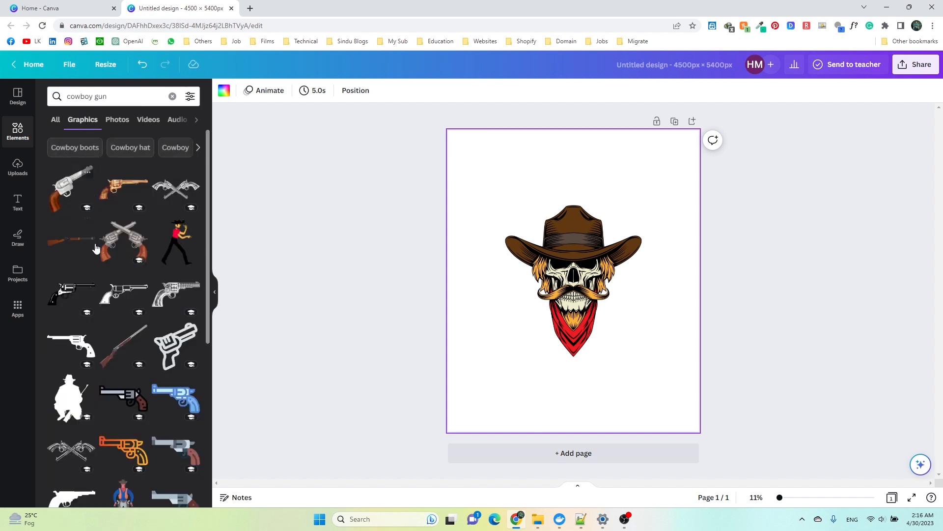
Add the brown diagonal rifle graphic and position it over the skull's right half, with its barrel extending past the hat brim.
scroll(93, 223, down, 2)
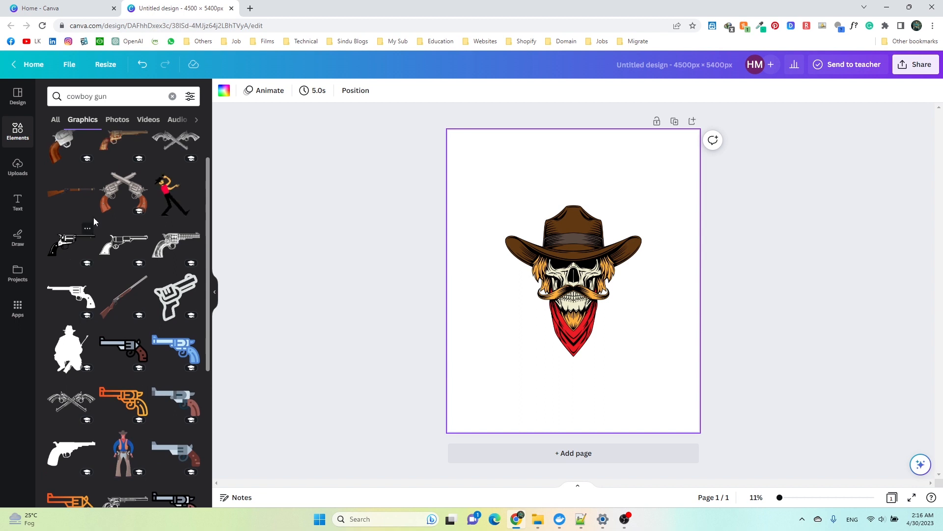
scroll(96, 236, down, 1)
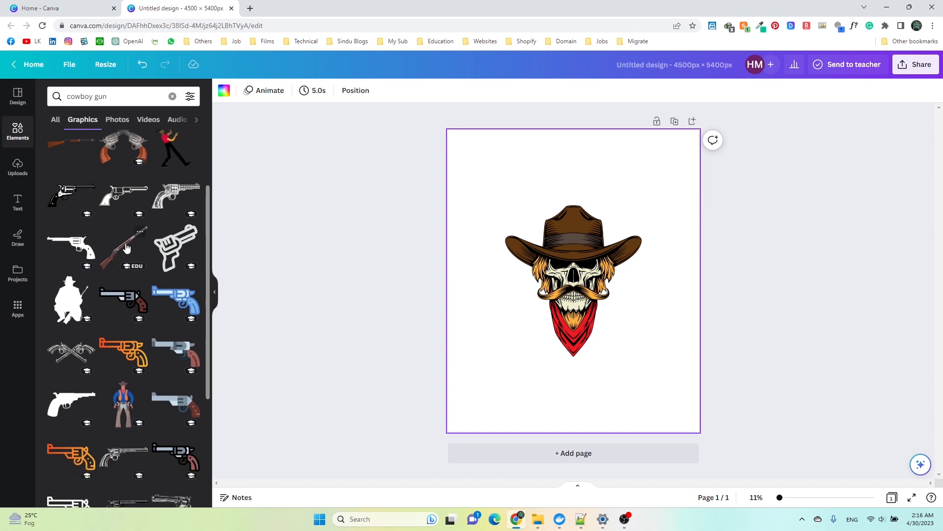
click(126, 249)
drag(570, 279, 592, 277)
mouse_move(640, 235)
mouse_down()
mouse_move(681, 200)
mouse_move(652, 227)
mouse_move(651, 242)
mouse_up()
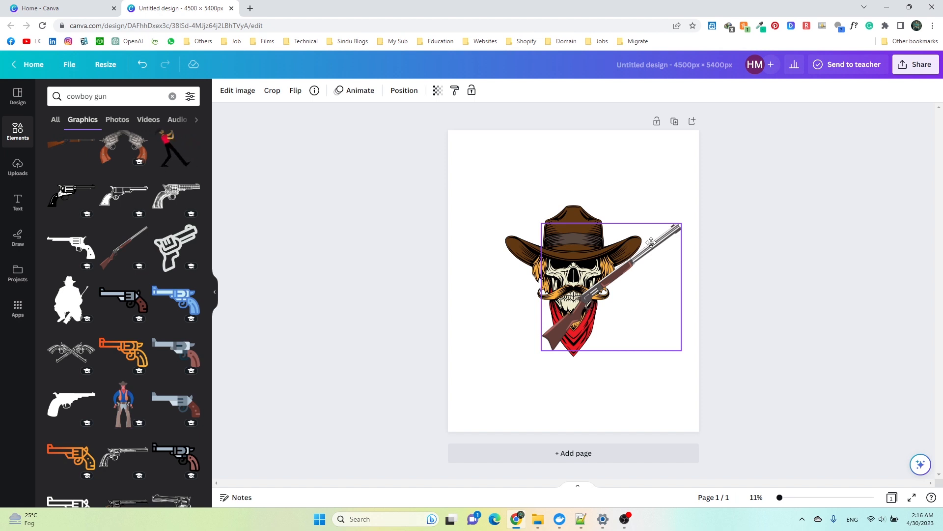
drag(651, 242, 651, 243)
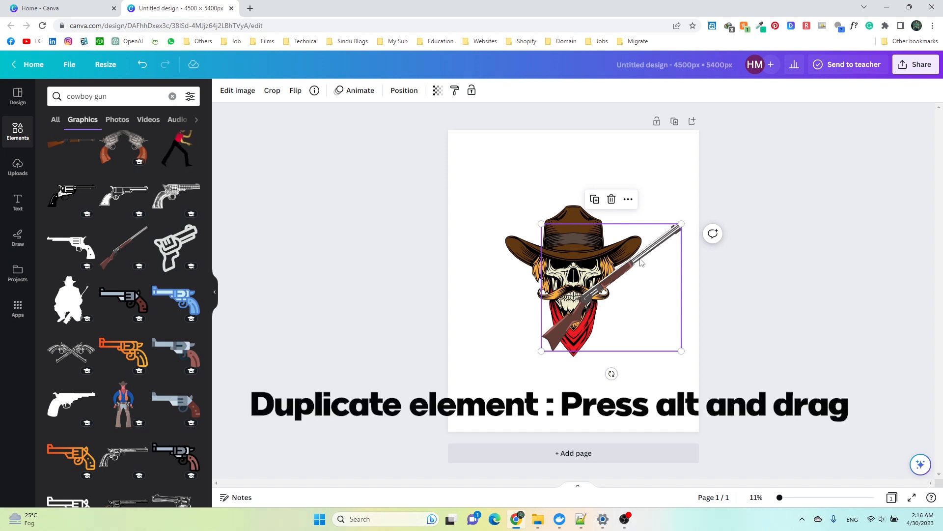
Duplicate the rifle, flip the copy horizontally, and place it over the skull's left half.
mouse_move(641, 263)
mouse_down()
mouse_move(625, 266)
mouse_move(639, 255)
mouse_up()
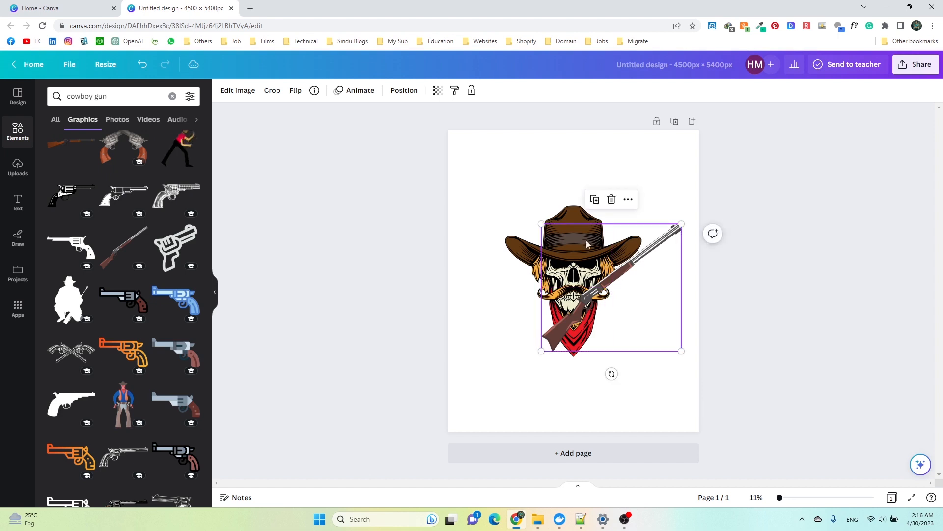
click(295, 94)
click(326, 117)
drag(619, 286, 547, 294)
Move the right-pointing rifle level with its mirrored copy so the two cross symmetrically over the skull's bandana.
mouse_move(633, 272)
mouse_down()
mouse_move(621, 290)
mouse_move(622, 278)
mouse_up()
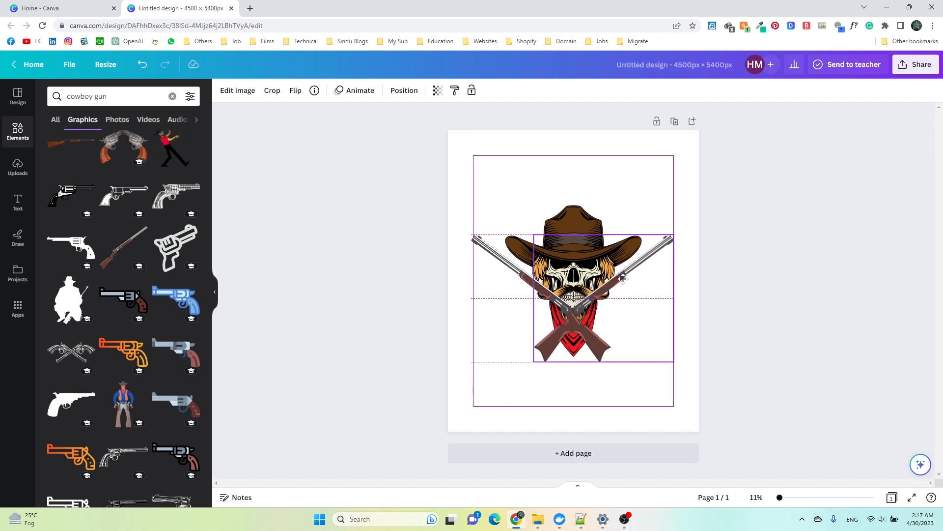
drag(627, 279, 627, 279)
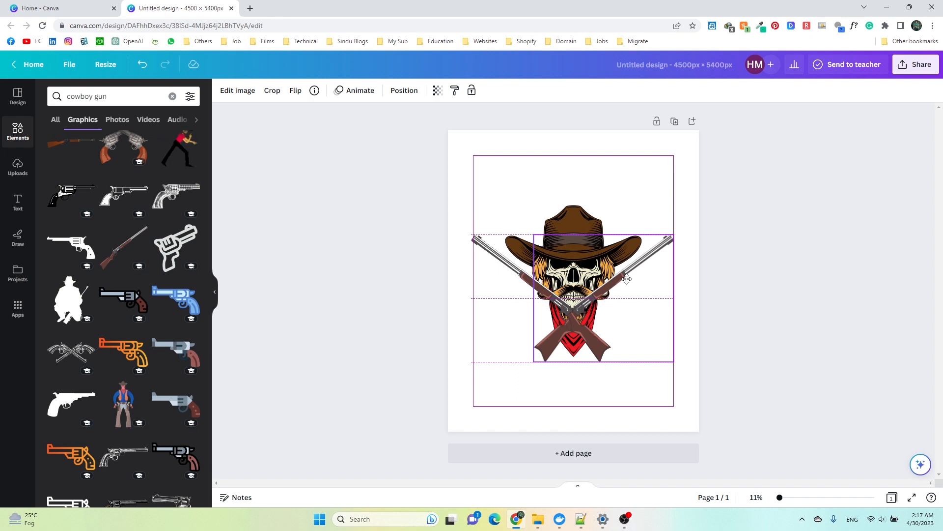
drag(627, 280, 626, 279)
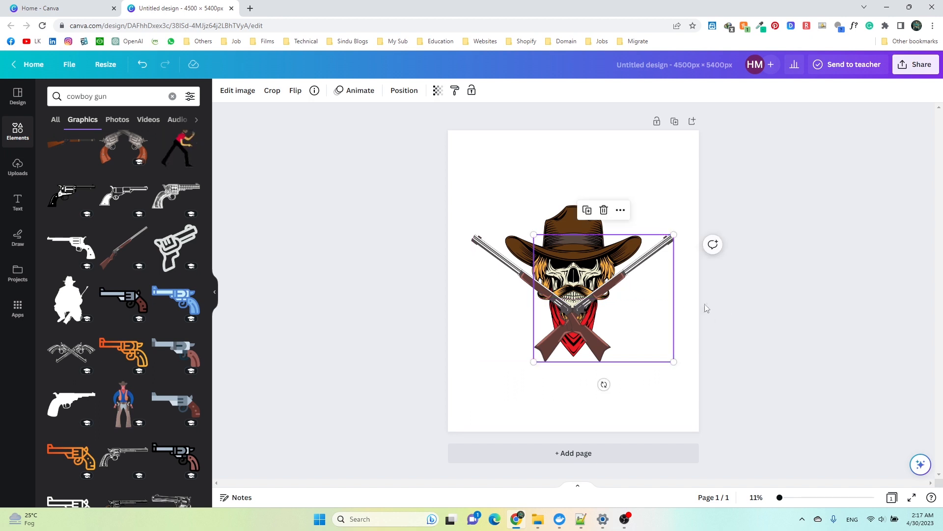
Bring the cowboy skull to the front, over both rifles.
click(569, 223)
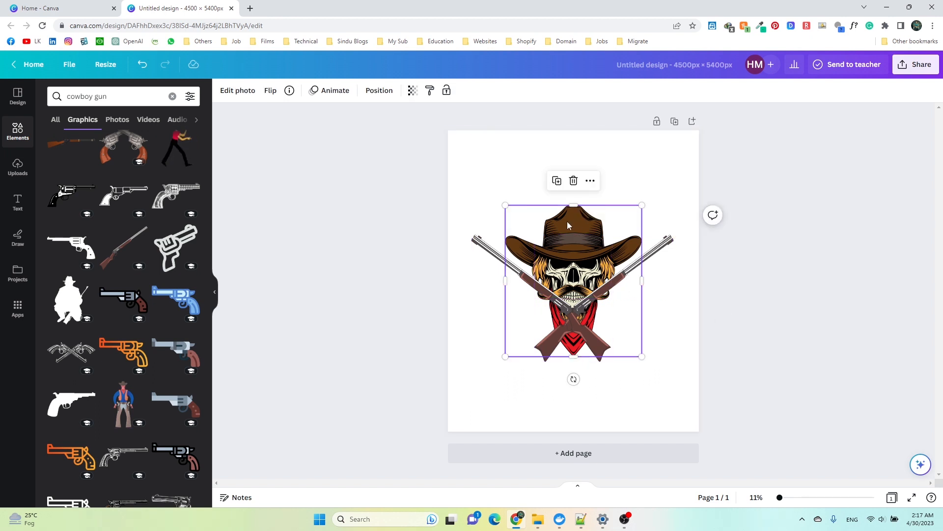
right_click(567, 221)
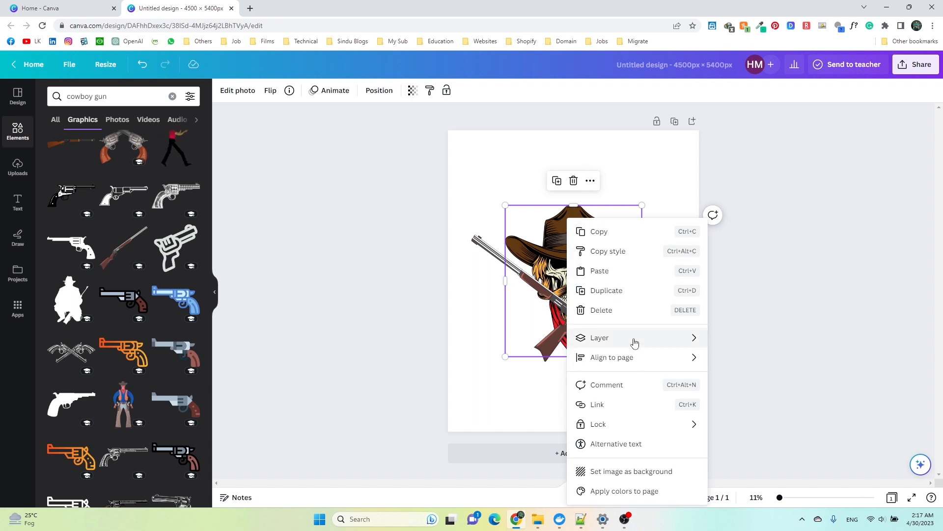
mouse_move(635, 343)
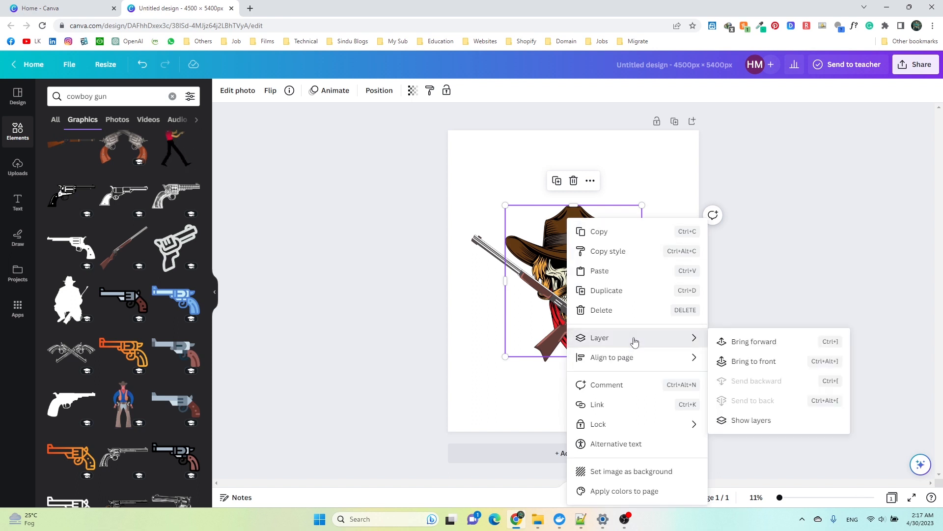
click(758, 362)
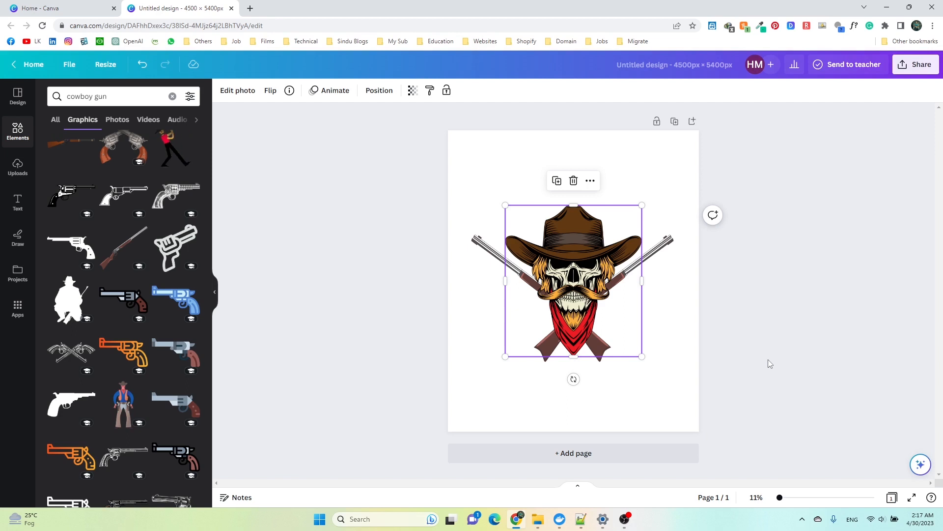
Rotate the right-pointing rifle clockwise to 5° and tilt the mirrored rifle counterclockwise by a similar angle, then deselect.
click(664, 246)
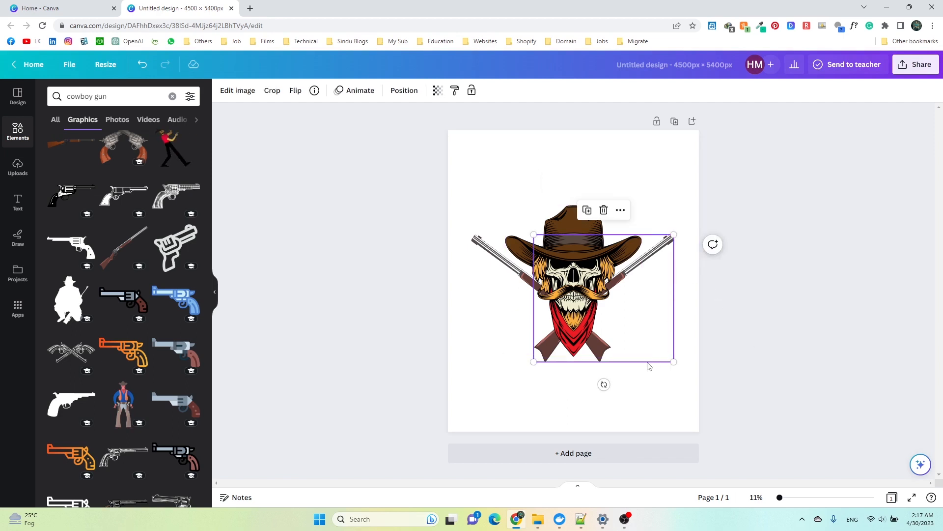
drag(604, 384, 596, 386)
click(484, 296)
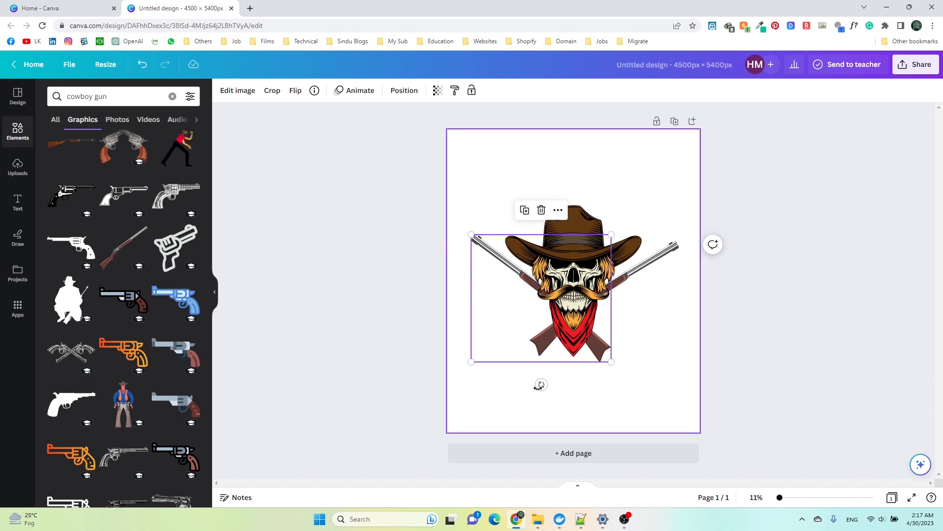
drag(541, 385, 544, 387)
drag(546, 387, 592, 387)
click(789, 333)
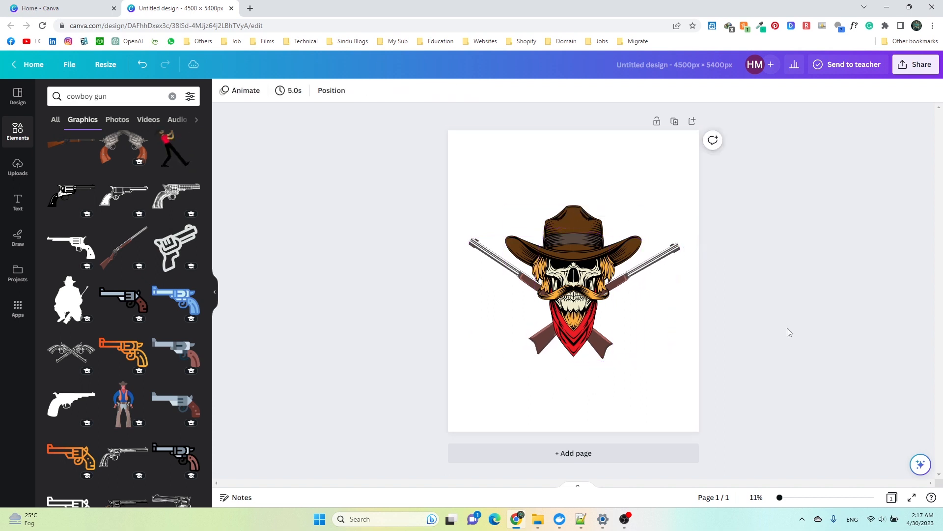
click(655, 269)
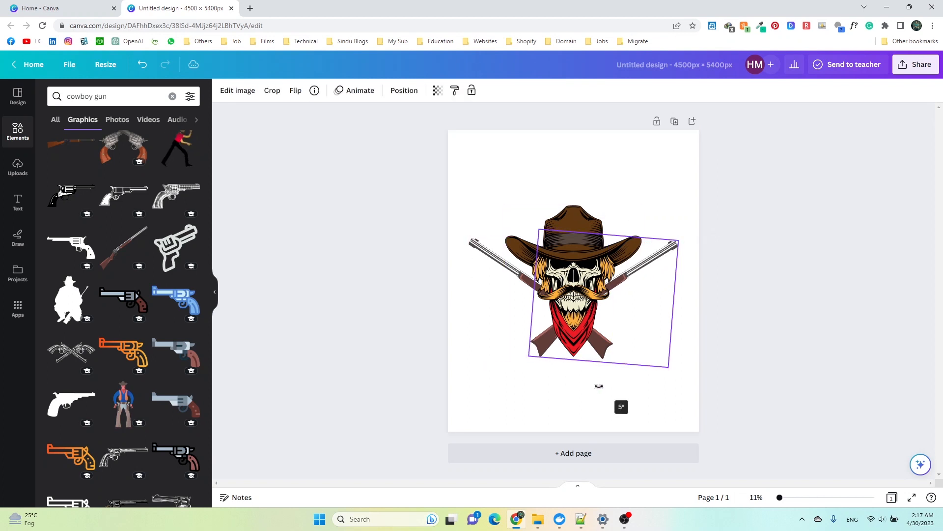
click(797, 313)
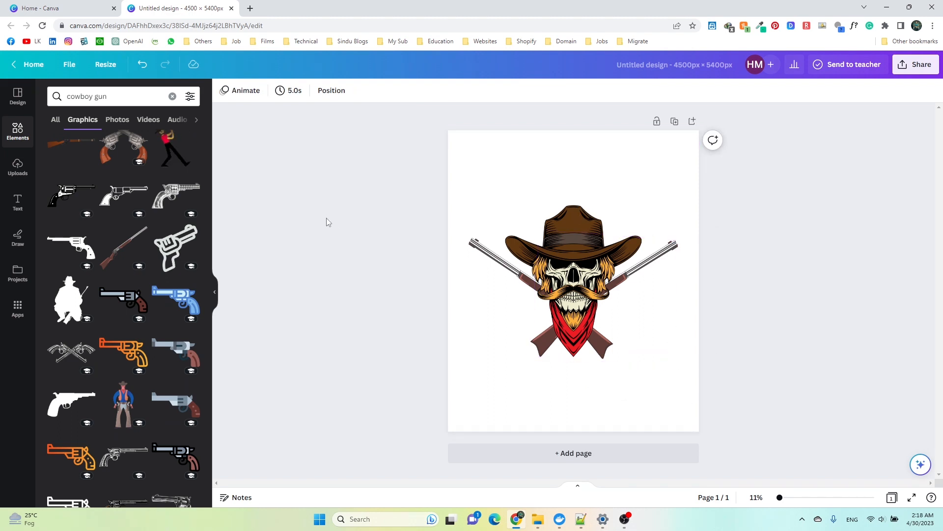
Add a heading reading "I LOVE" and move it above the skull near the page's upper edge.
click(18, 202)
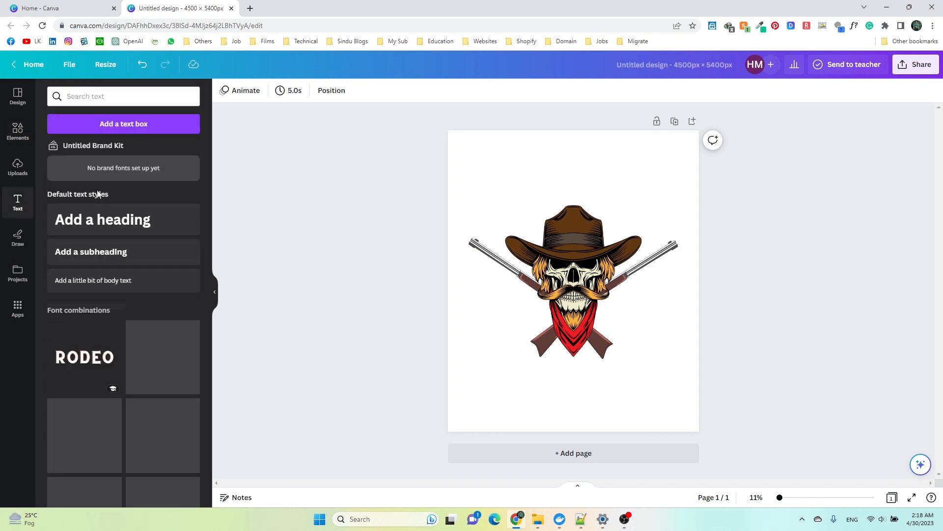
click(112, 224)
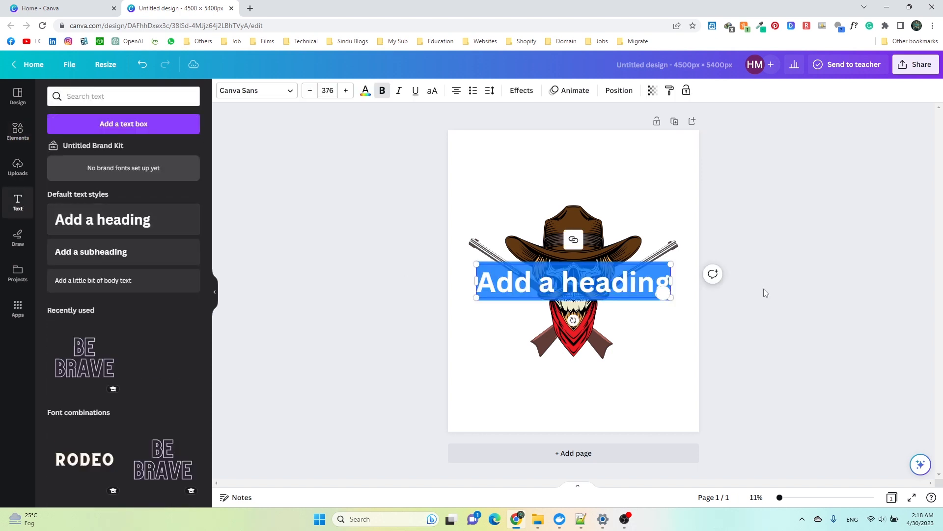
text(I LOVE)
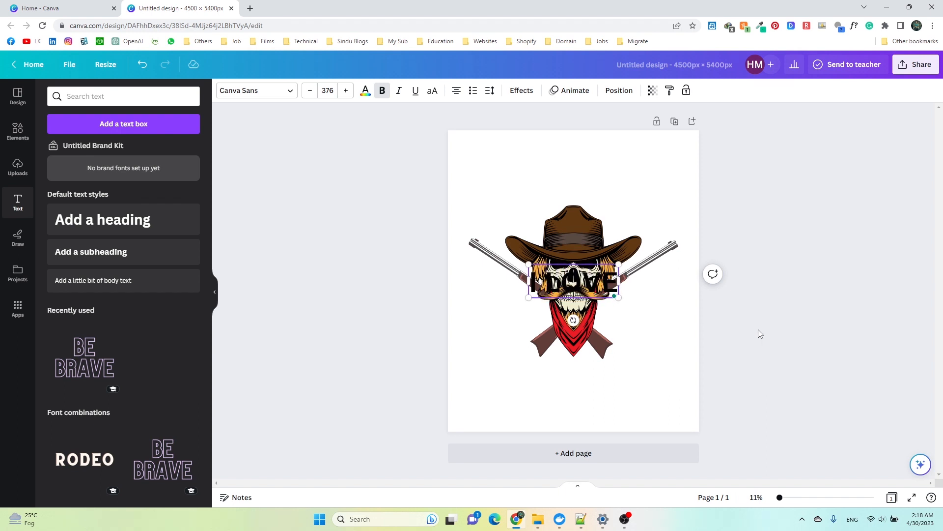
drag(588, 290, 585, 160)
Add a "HOT" heading directly beneath "I LOVE" and create a separate "COWBOY" heading.
click(170, 219)
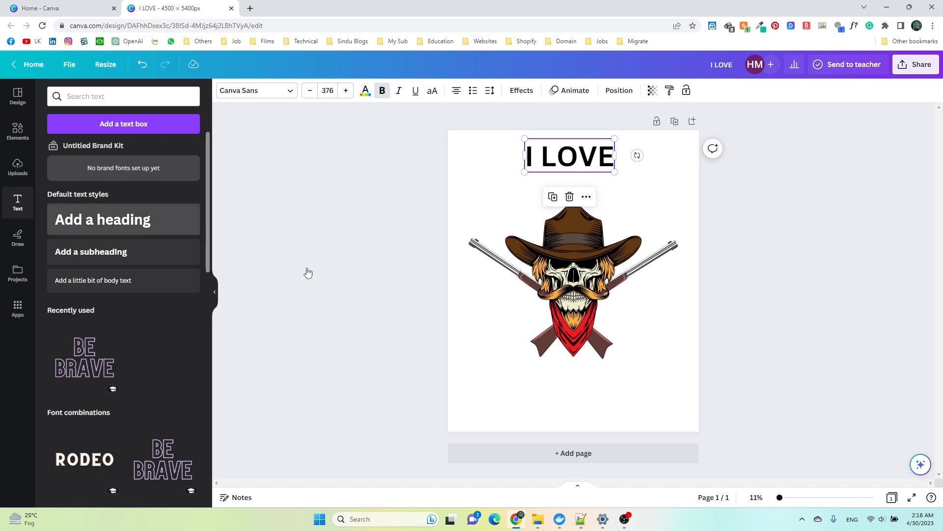
text(HOT)
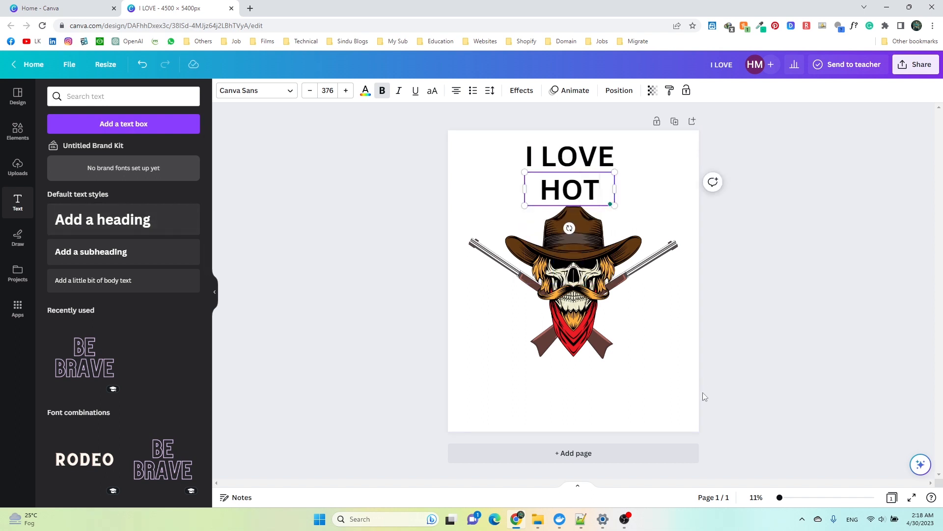
click(569, 413)
click(105, 227)
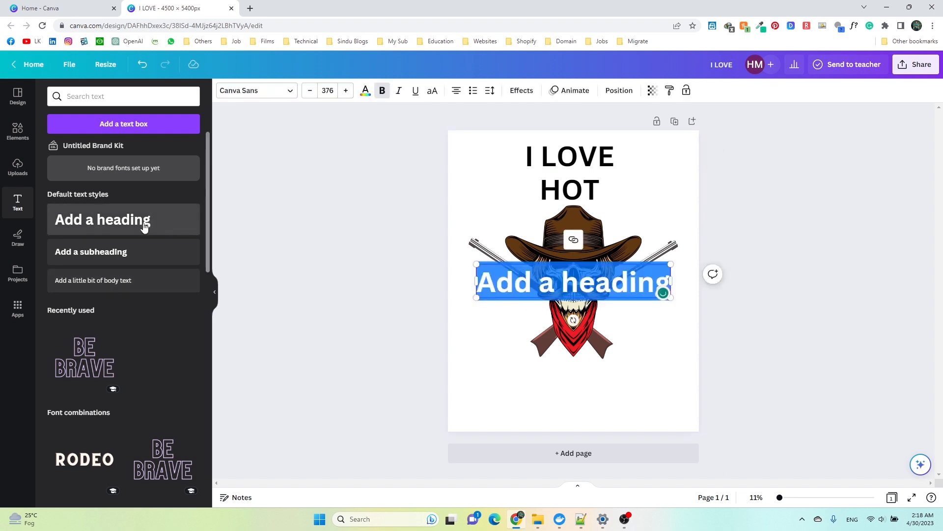
text(COWBOY)
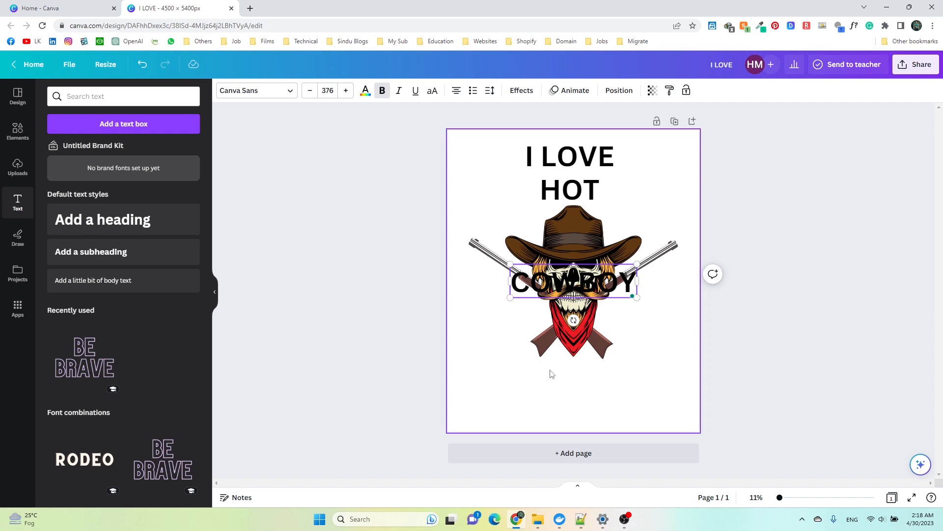
click(620, 326)
drag(593, 297, 609, 417)
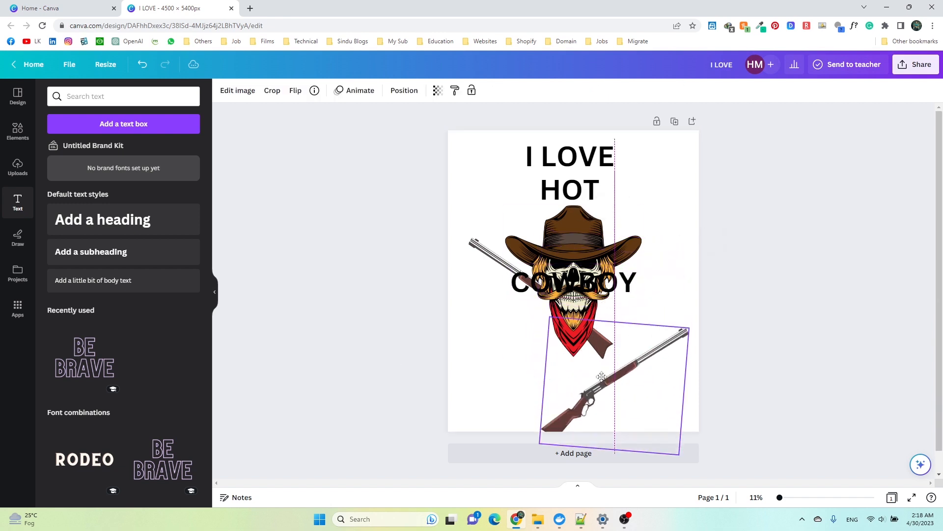
key(ctrl+z)
key(ctrl+z)
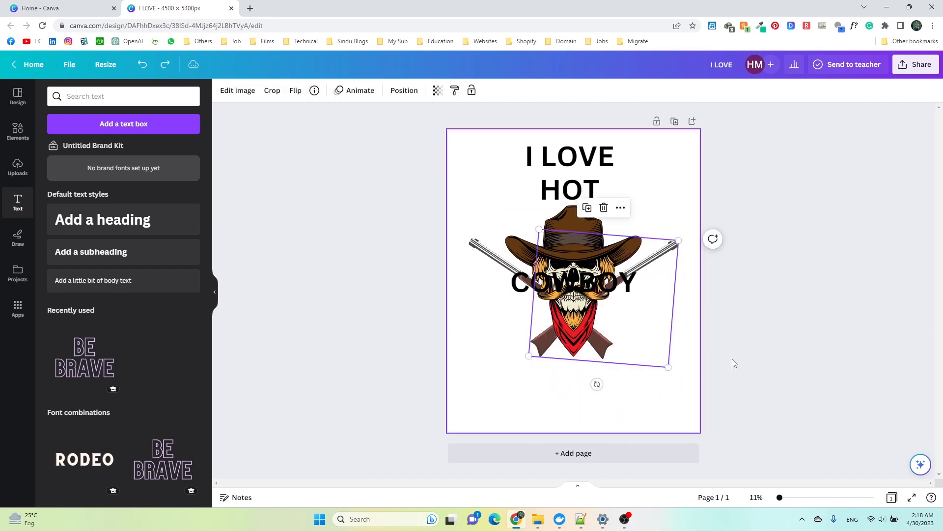
Move the "COWBOY" heading off the skull to the blank area below the rifle stocks.
click(720, 339)
click(572, 283)
drag(582, 284, 583, 383)
click(849, 331)
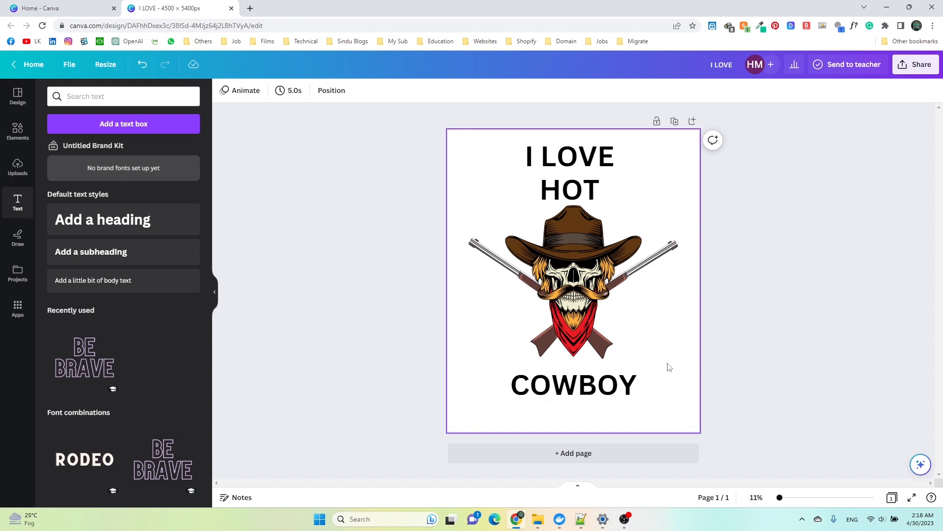
Lower the "COWBOY" heading slightly and shift the skull and both rifles together a little down, away from "HOT".
drag(605, 386, 606, 398)
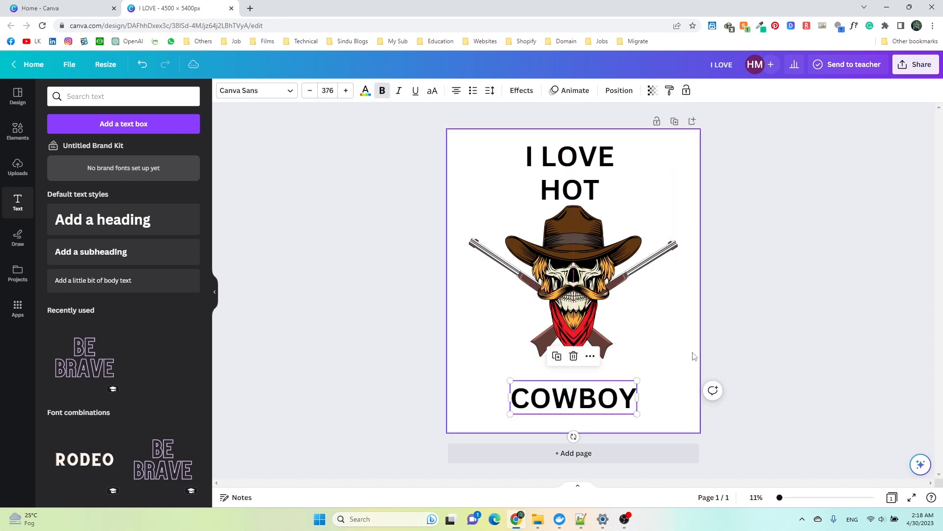
drag(692, 366, 506, 205)
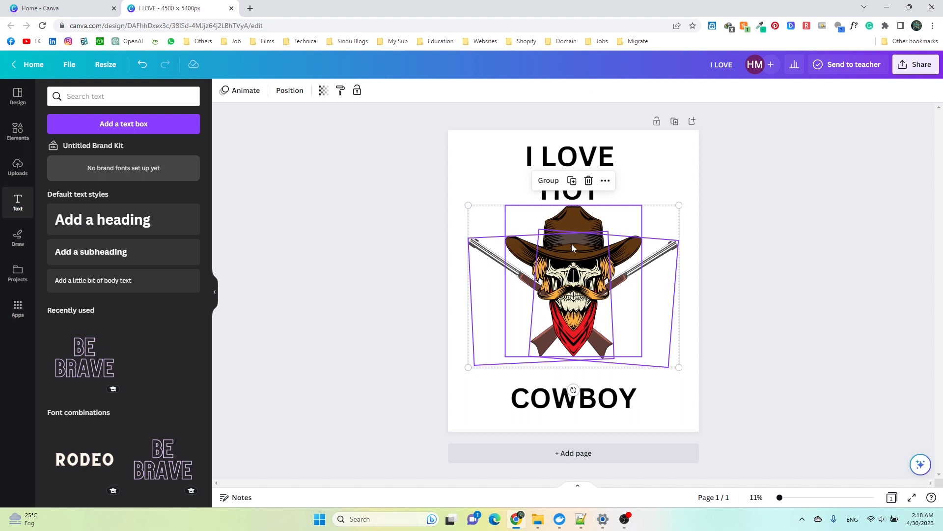
click(743, 239)
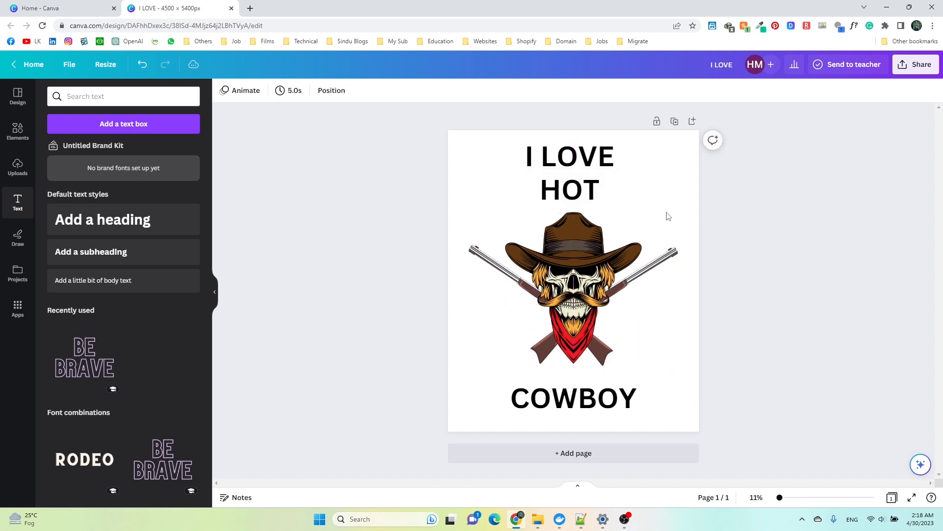
Shrink the "HOT" heading slightly and center the "I LOVE" heading horizontally on the page.
click(530, 182)
drag(525, 172, 539, 178)
click(800, 231)
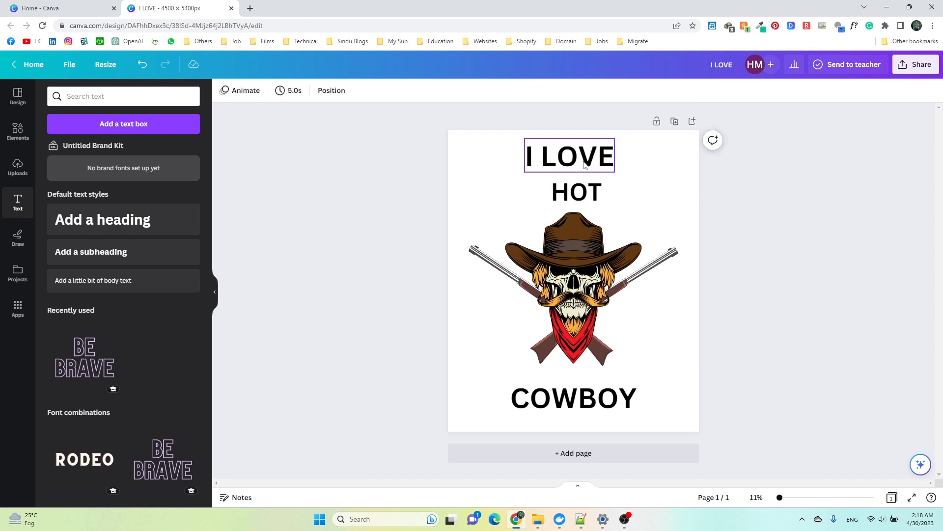
click(586, 168)
drag(589, 158, 594, 158)
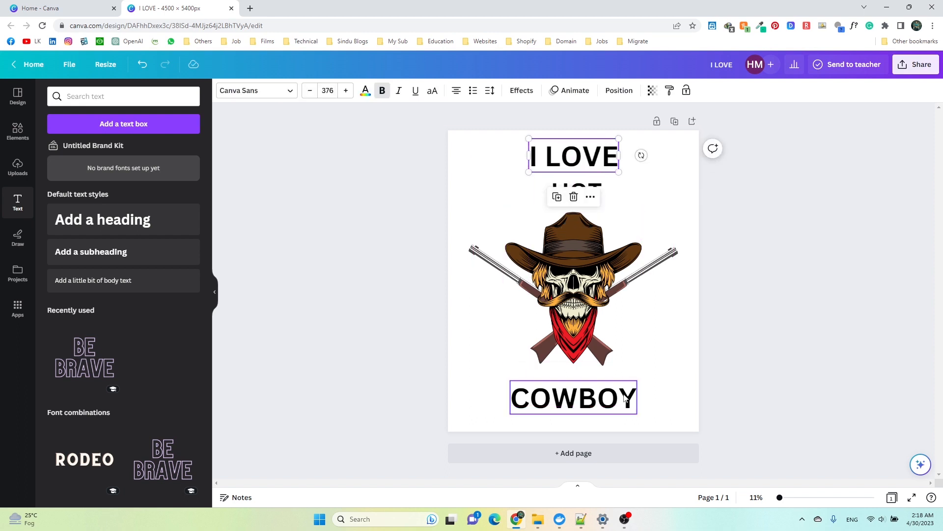
Try the Anton, Braggadocio and Norwester fonts on the "COWBOY" heading.
click(606, 400)
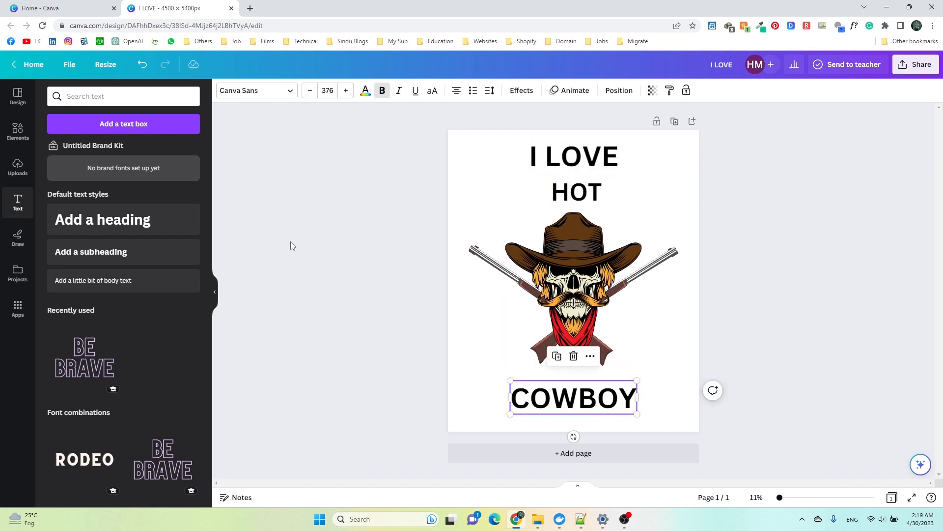
click(284, 95)
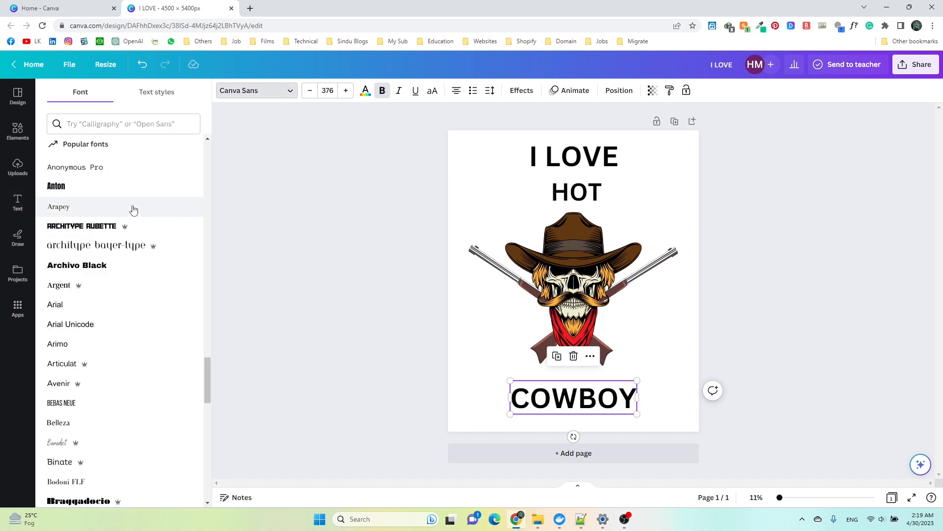
click(81, 190)
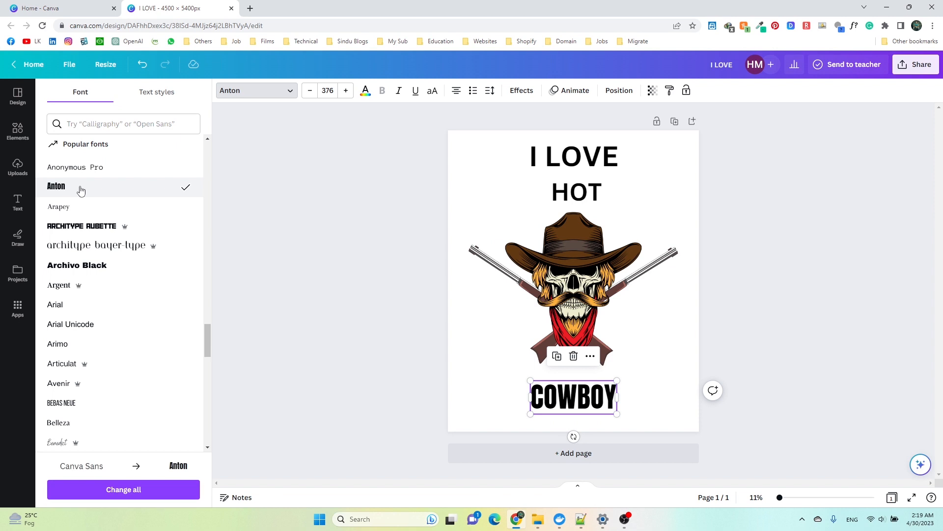
scroll(78, 197, down, 3)
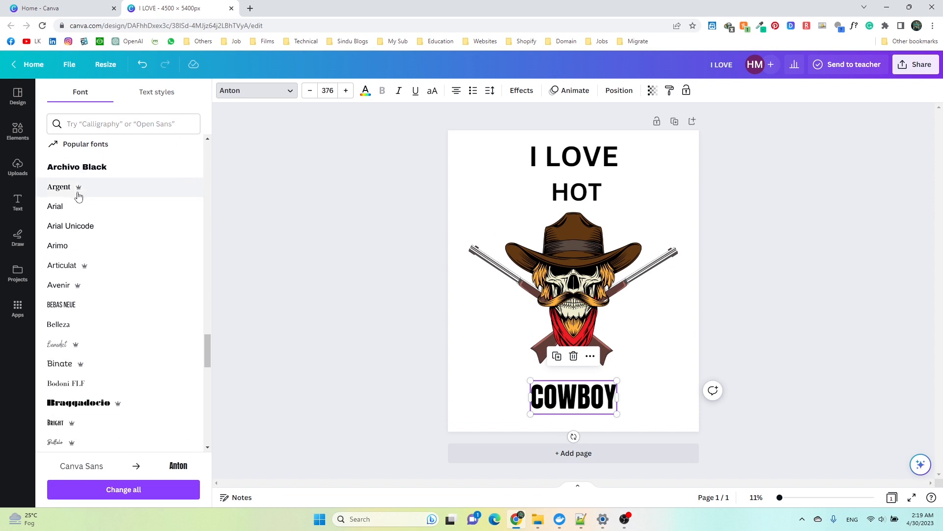
click(82, 354)
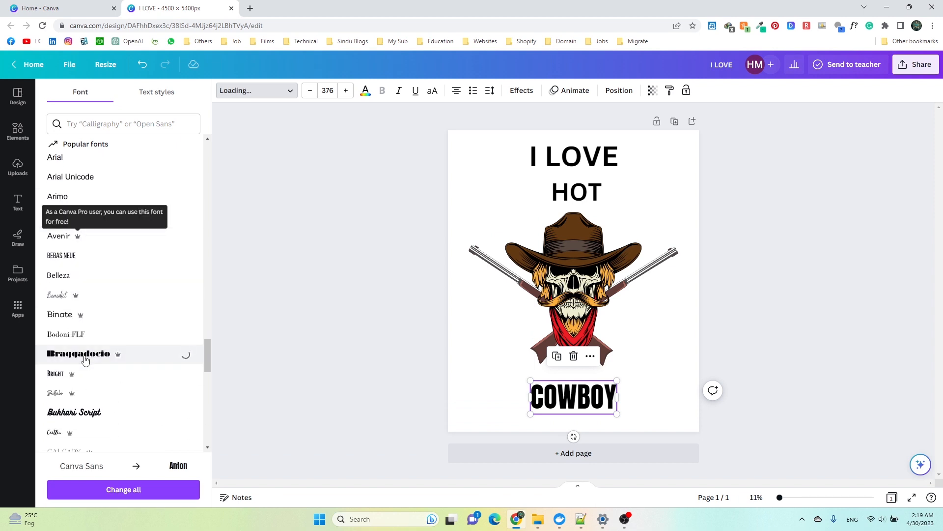
scroll(105, 280, down, 5)
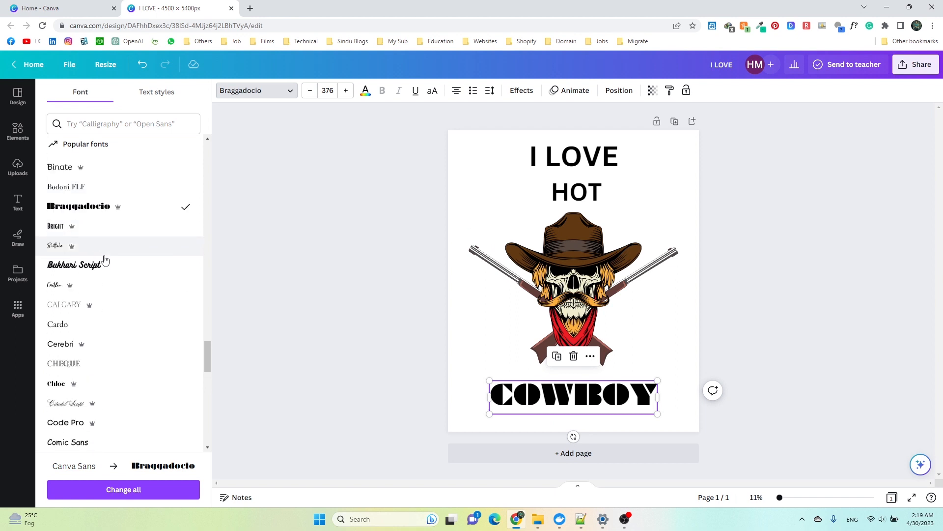
scroll(105, 261, down, 10)
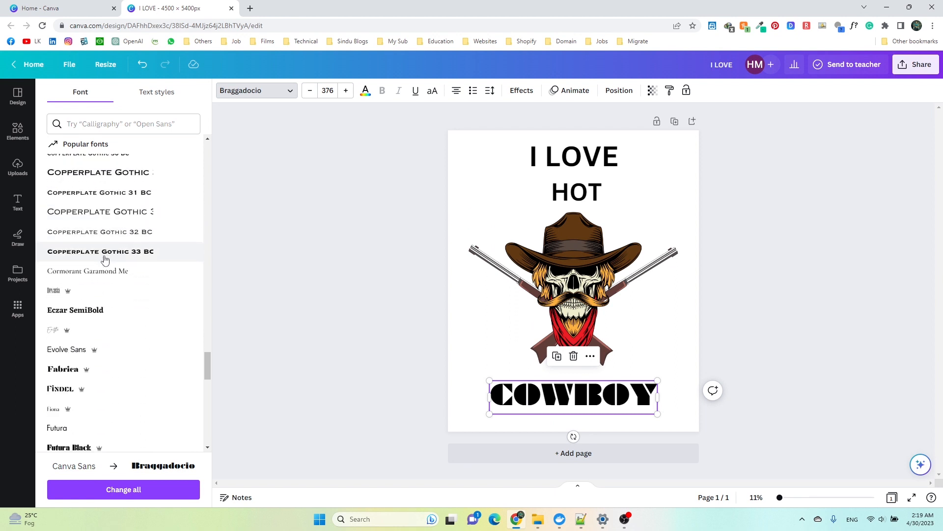
scroll(105, 259, down, 12)
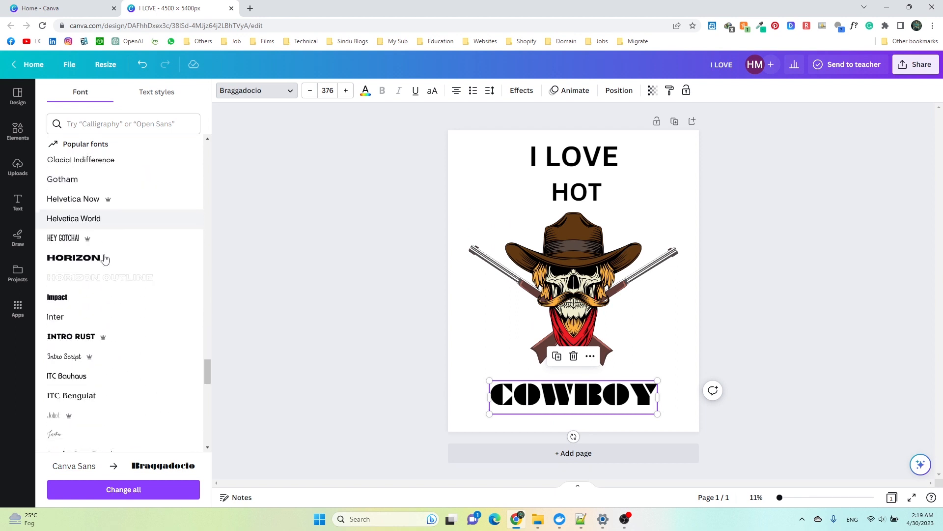
scroll(105, 261, down, 4)
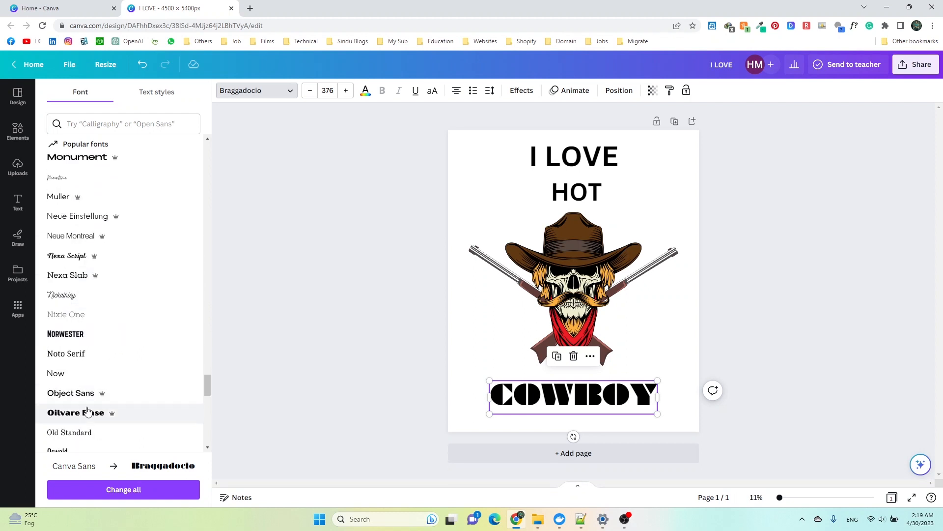
click(89, 339)
Set the "COWBOY" heading in the Bisdak font and apply that font change to all text in the design.
scroll(89, 329, down, 8)
scroll(97, 318, down, 1)
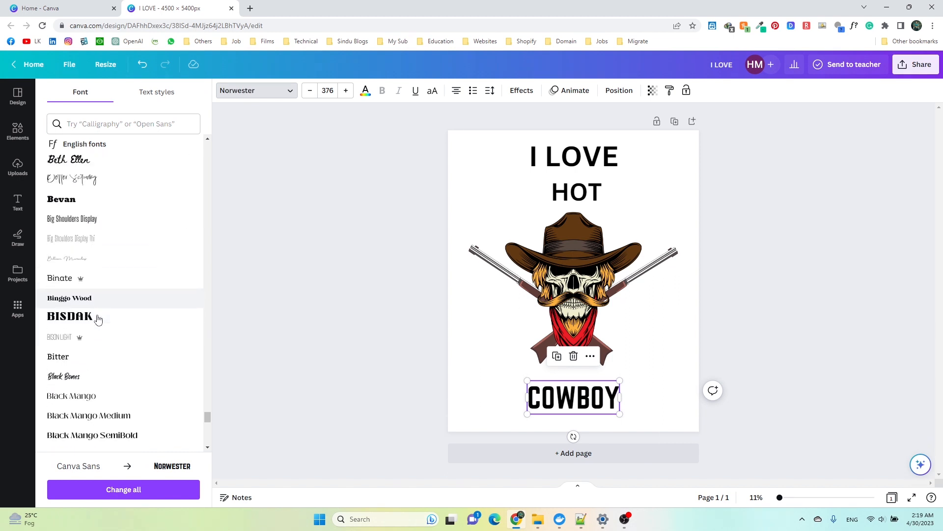
click(85, 283)
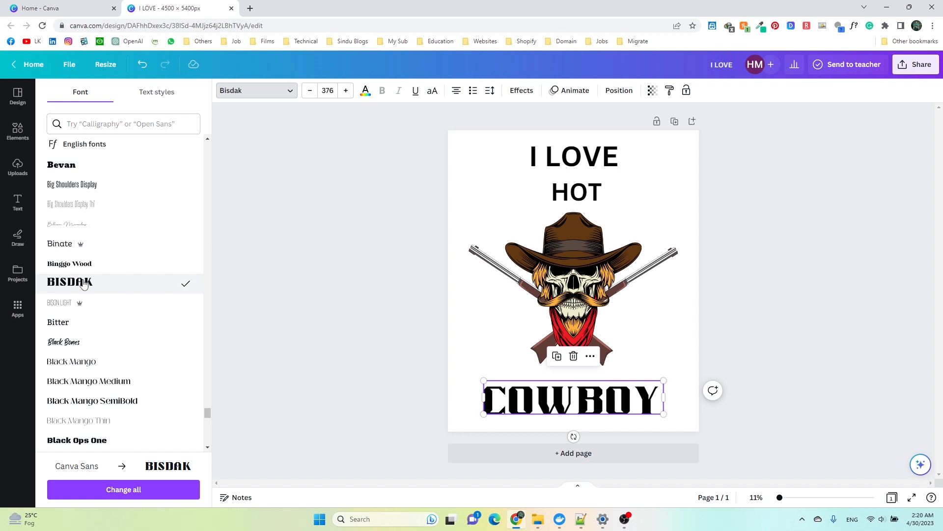
click(124, 489)
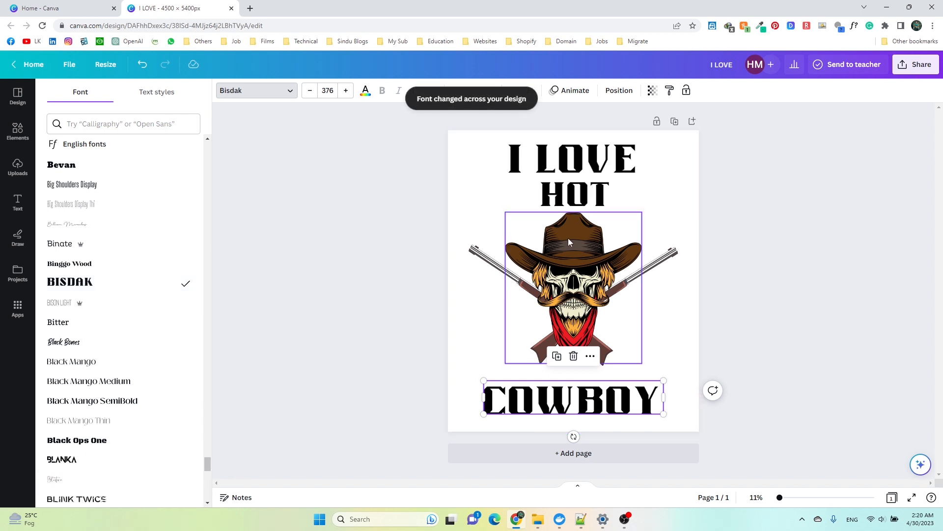
Enlarge the "COWBOY" heading to font size 450 and shift it right, back beneath the skull.
click(528, 159)
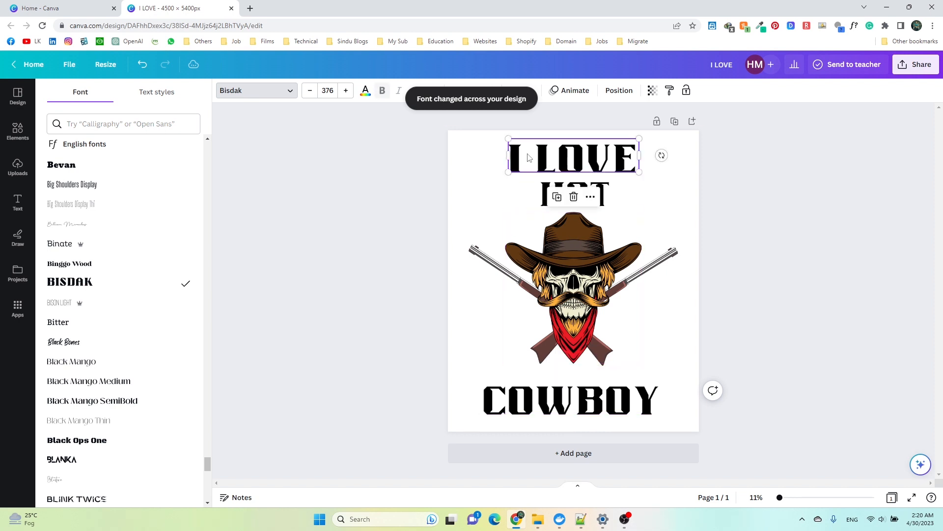
click(529, 407)
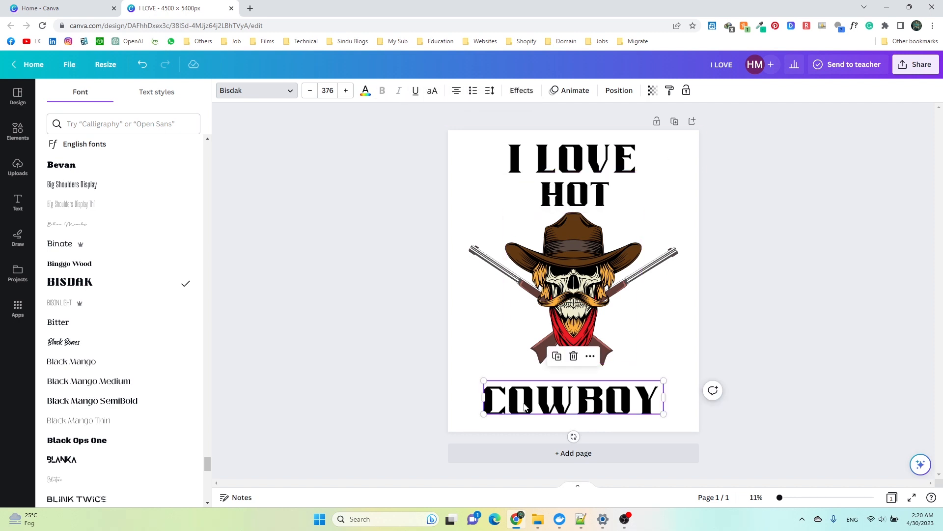
drag(483, 381, 459, 376)
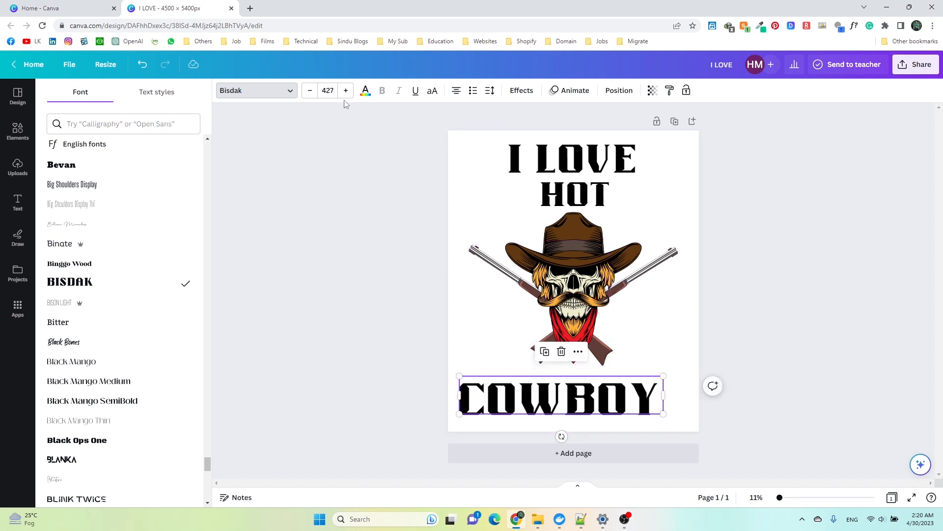
click(328, 91)
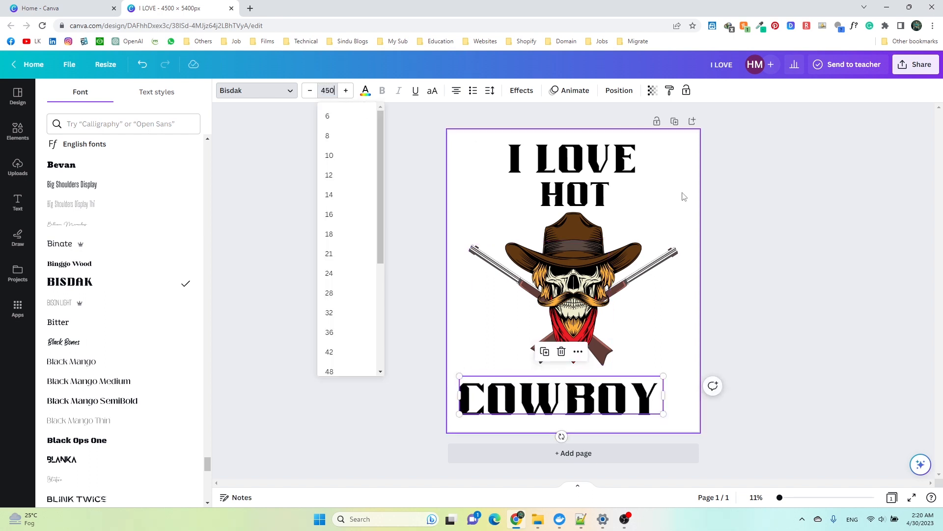
key(Return)
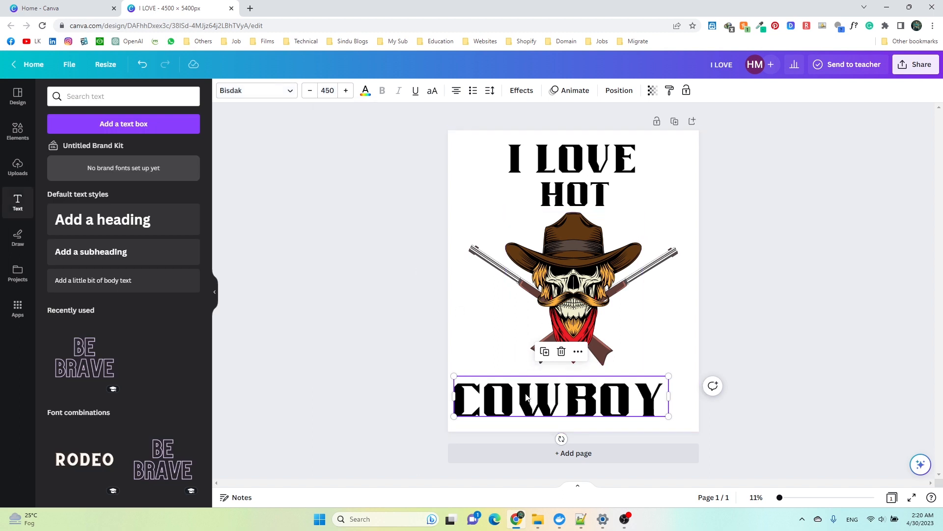
drag(527, 395, 540, 396)
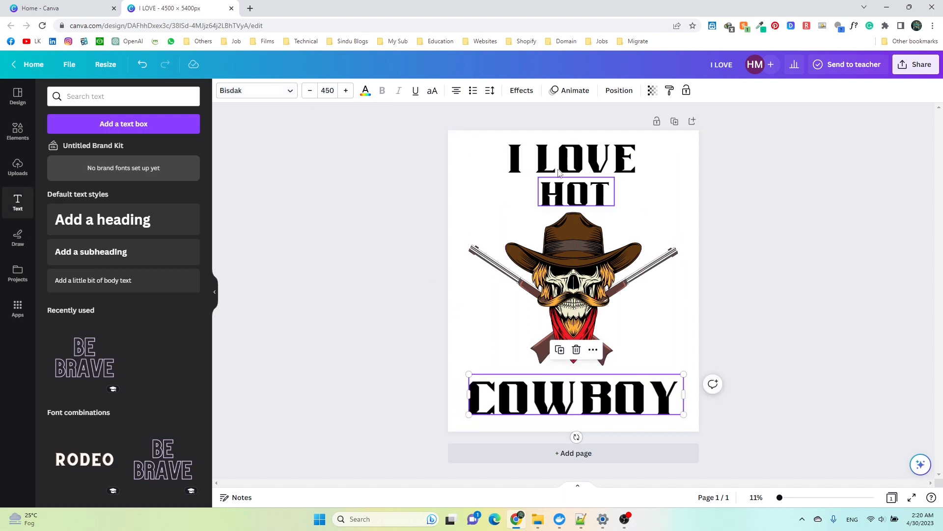
Set the "I LOVE" heading to font size 450 and separate it from "HOT" by nudging it up and "HOT" slightly down.
click(562, 154)
click(328, 91)
text(450)
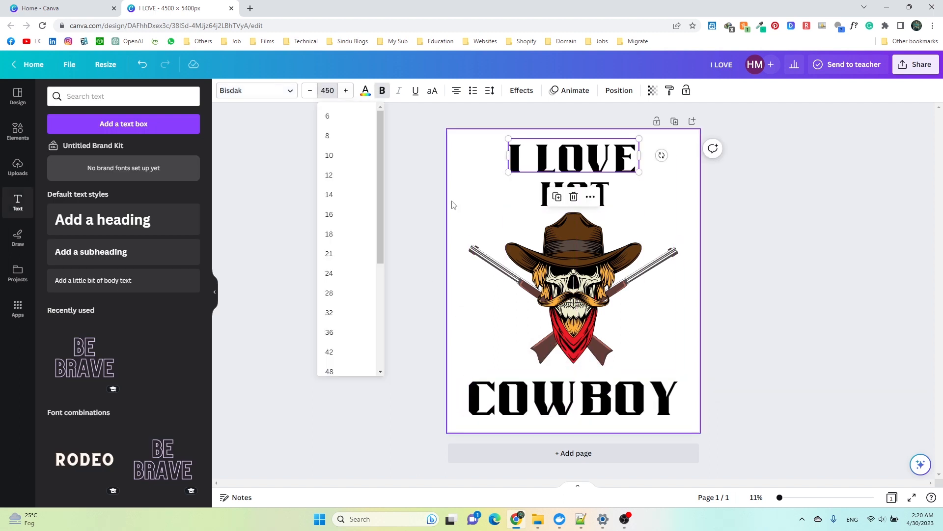
click(274, 207)
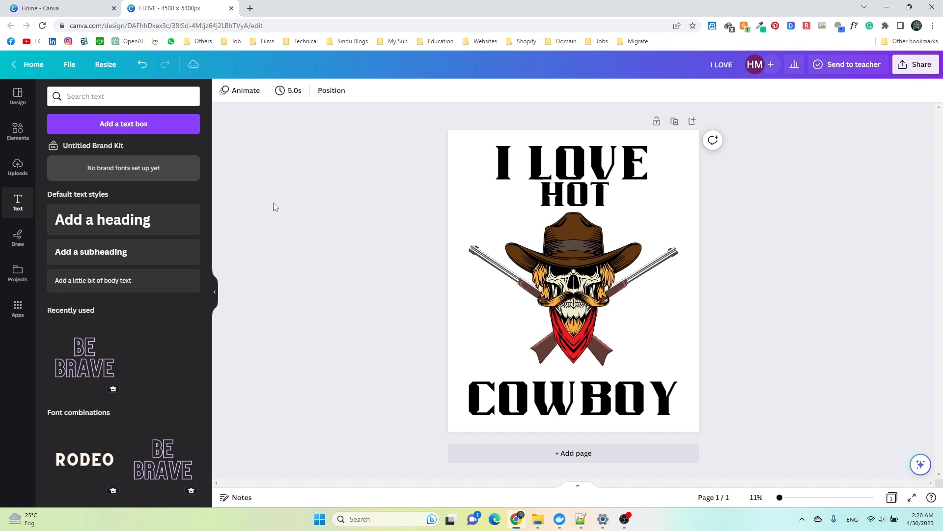
click(591, 165)
drag(591, 164, 591, 161)
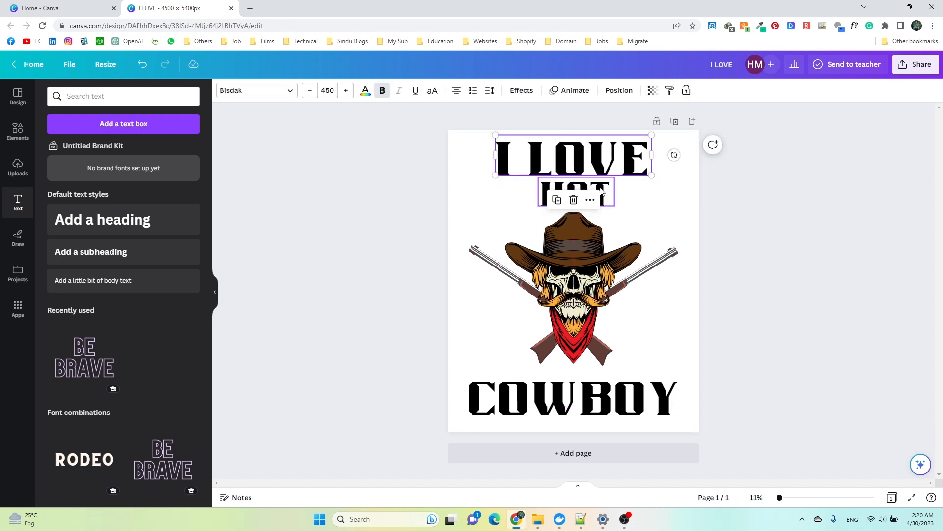
click(855, 307)
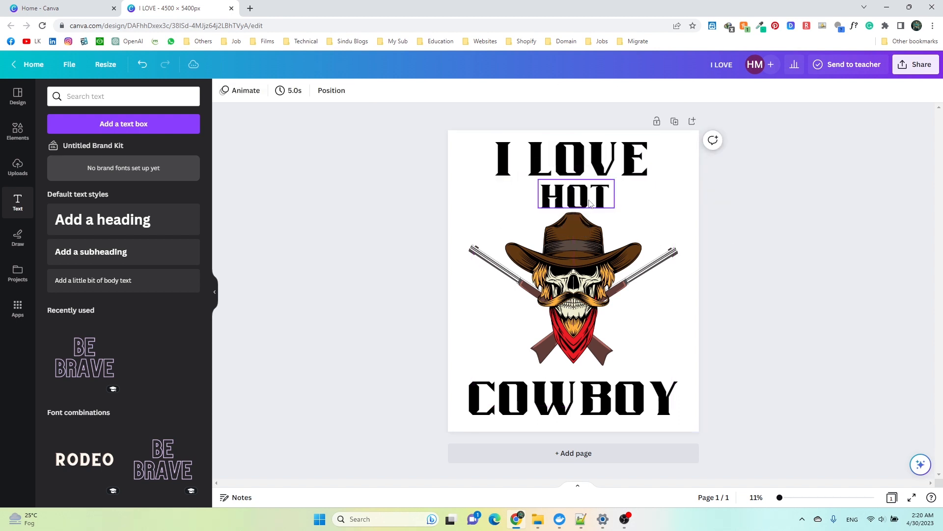
Curve the "I LOVE" heading into a gentle upward arch, well below the full curve amount.
click(568, 165)
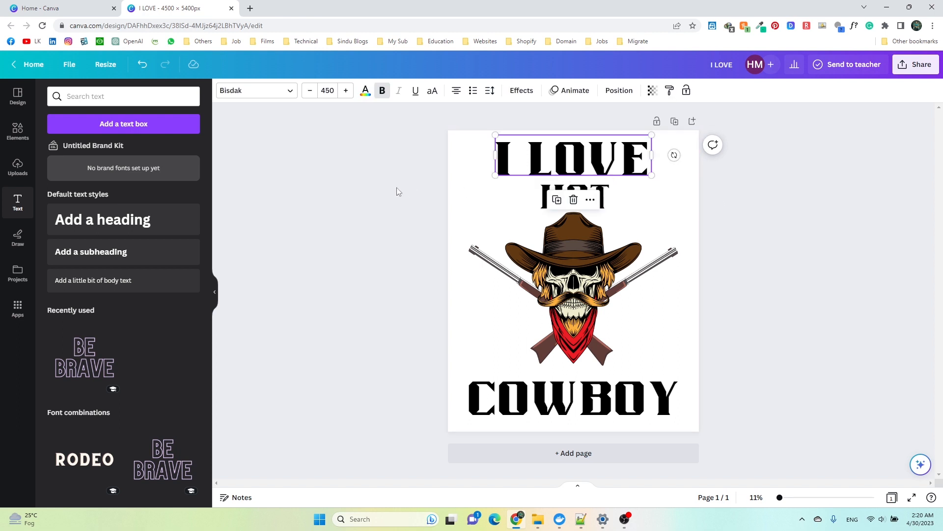
click(522, 91)
click(138, 435)
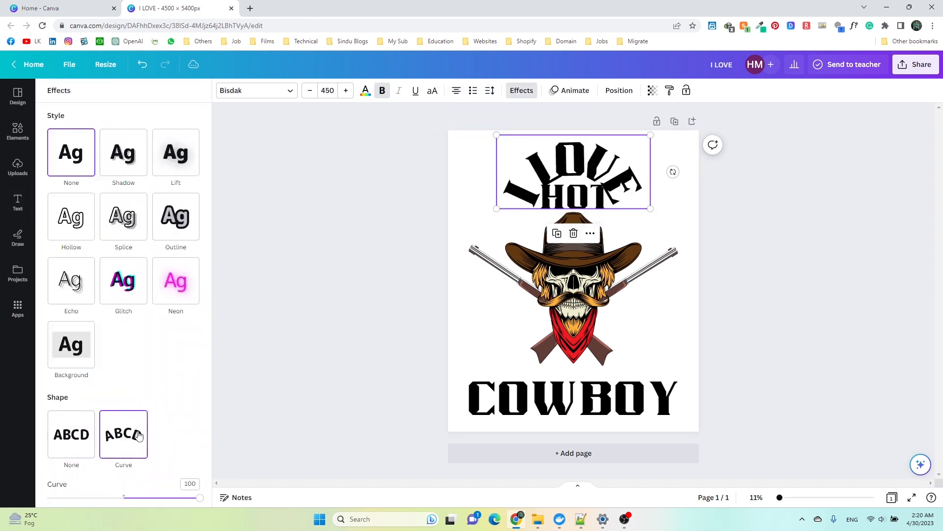
drag(201, 499, 152, 493)
Curve the "COWBOY" heading downward around the rifle stocks with a curve value of -44.
click(522, 395)
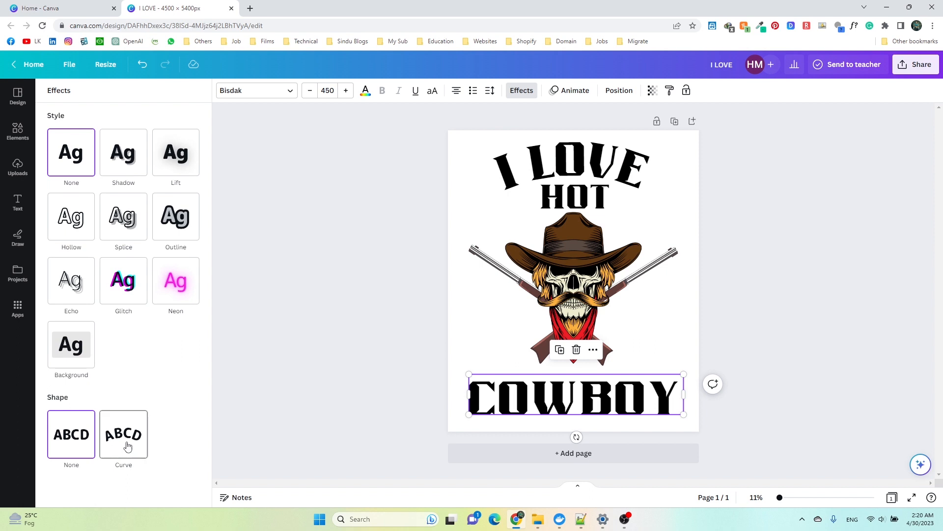
click(123, 434)
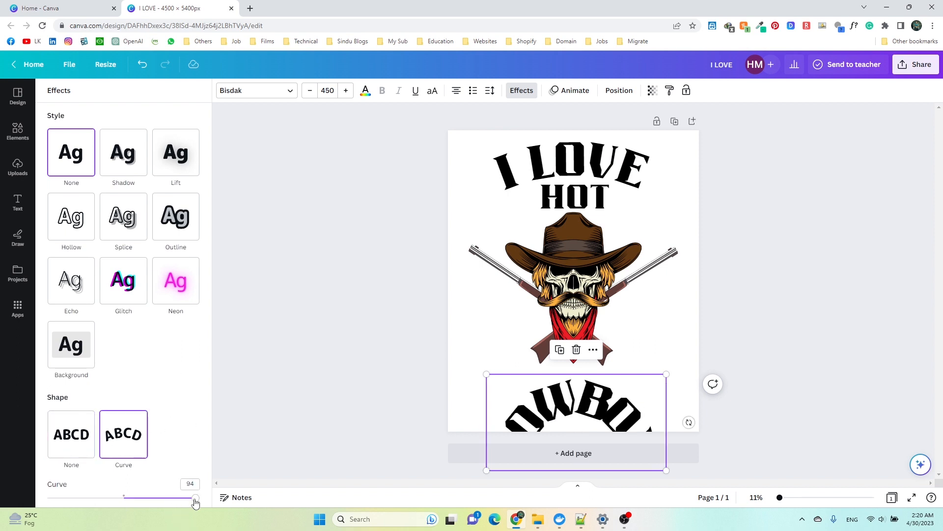
drag(196, 500, 89, 479)
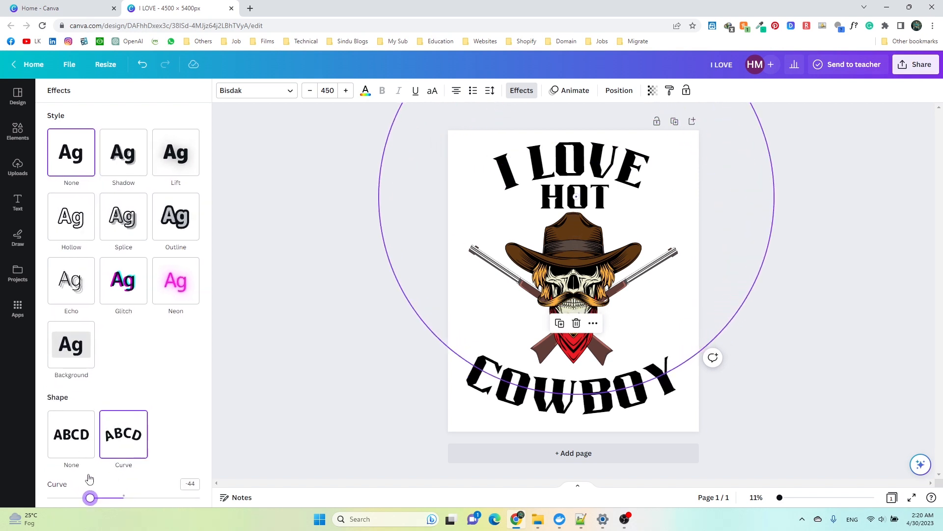
drag(95, 479, 96, 479)
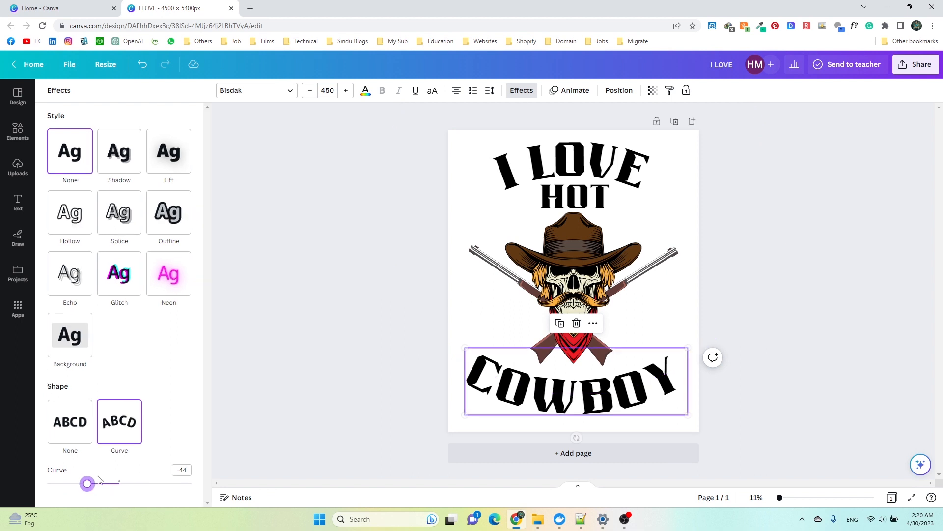
Center the "COWBOY", "I LOVE" and "HOT" headings horizontally on the page.
click(611, 91)
click(501, 177)
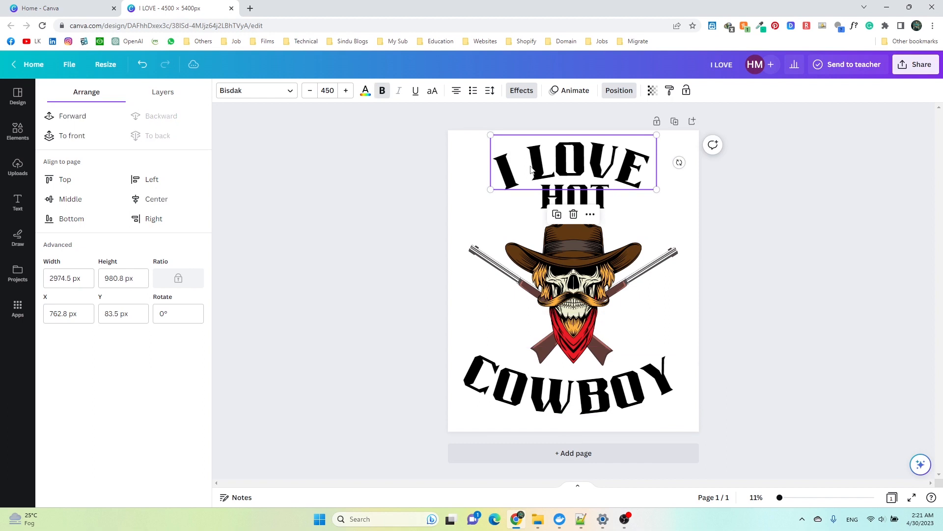
click(171, 196)
click(572, 195)
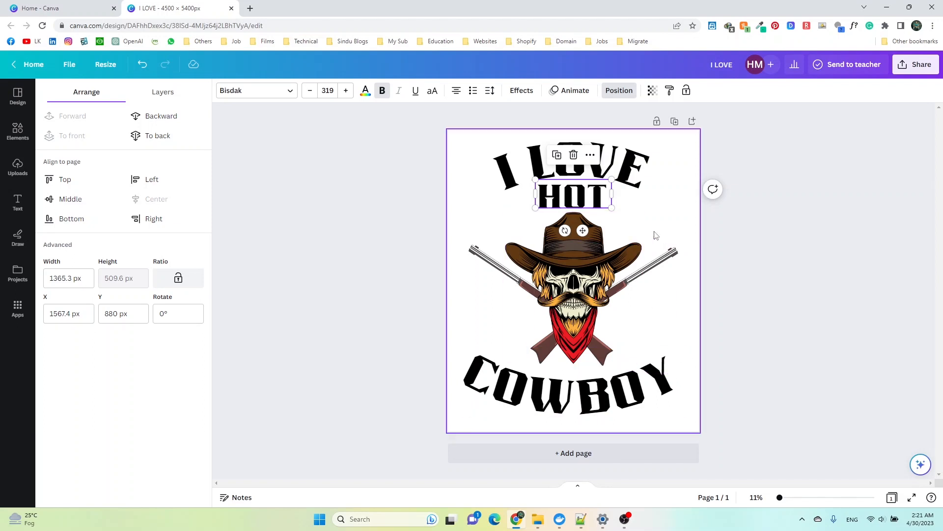
Apply the Splice text effect to the "COWBOY", "I LOVE" and "HOT" headings.
click(656, 379)
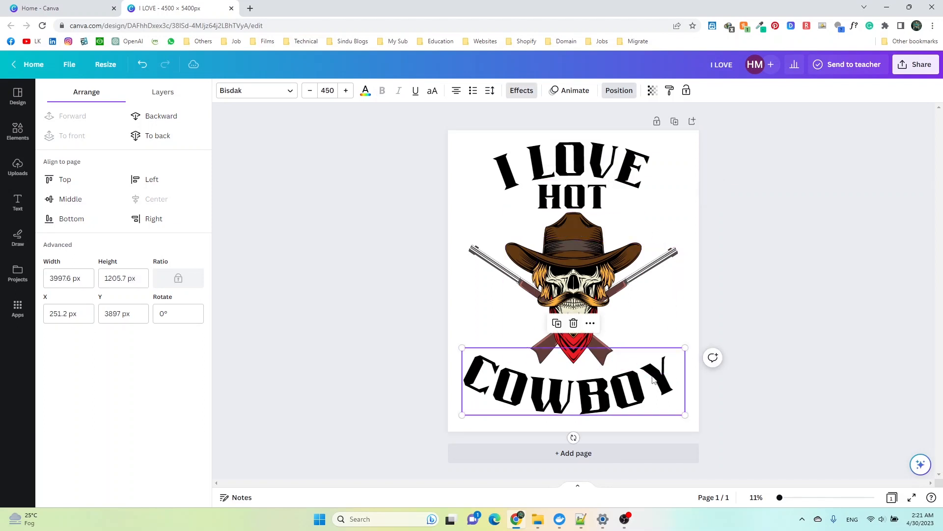
click(522, 90)
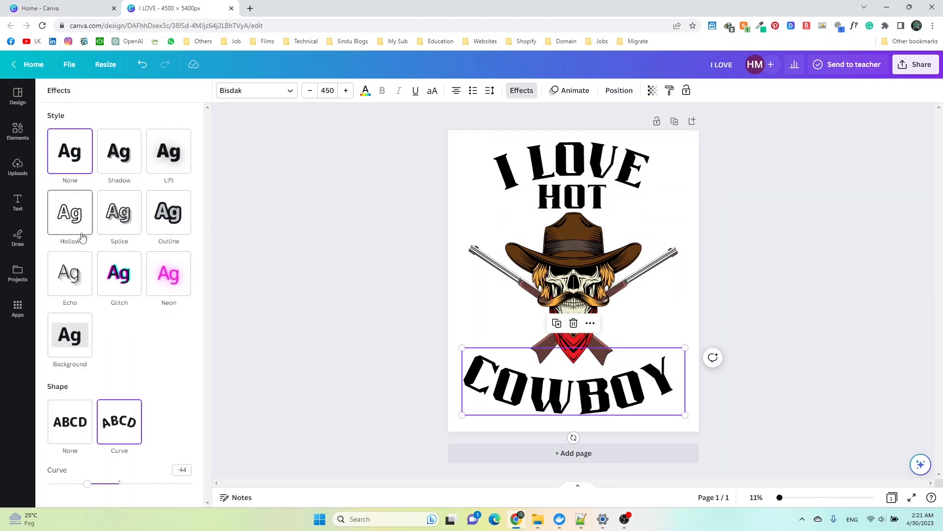
click(121, 217)
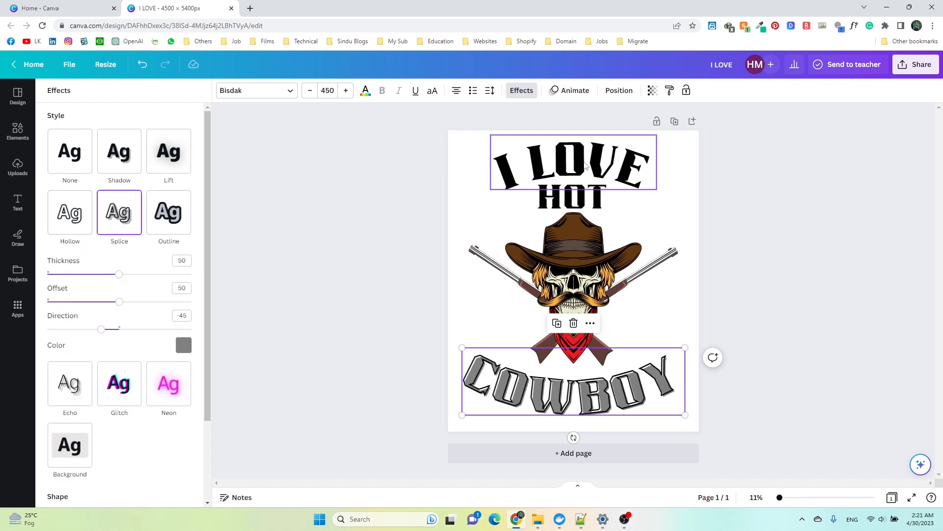
click(587, 162)
click(128, 218)
click(561, 194)
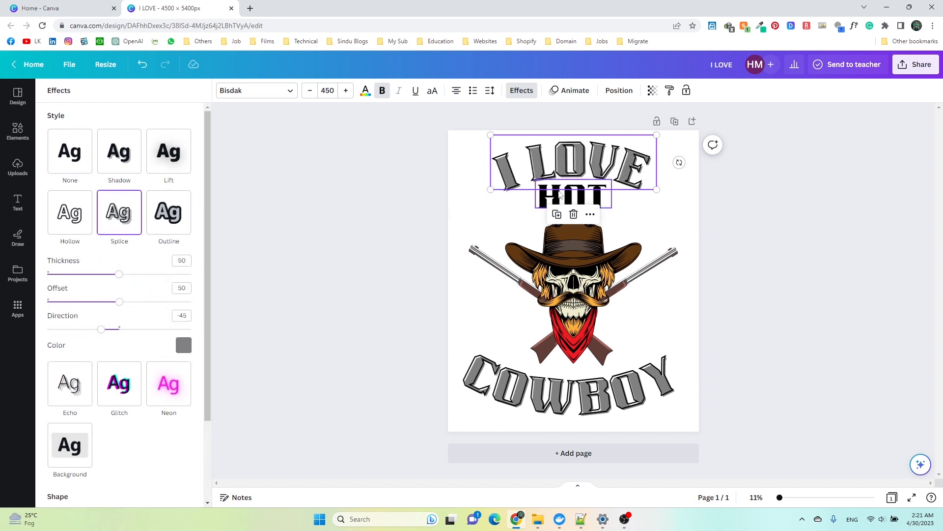
click(133, 226)
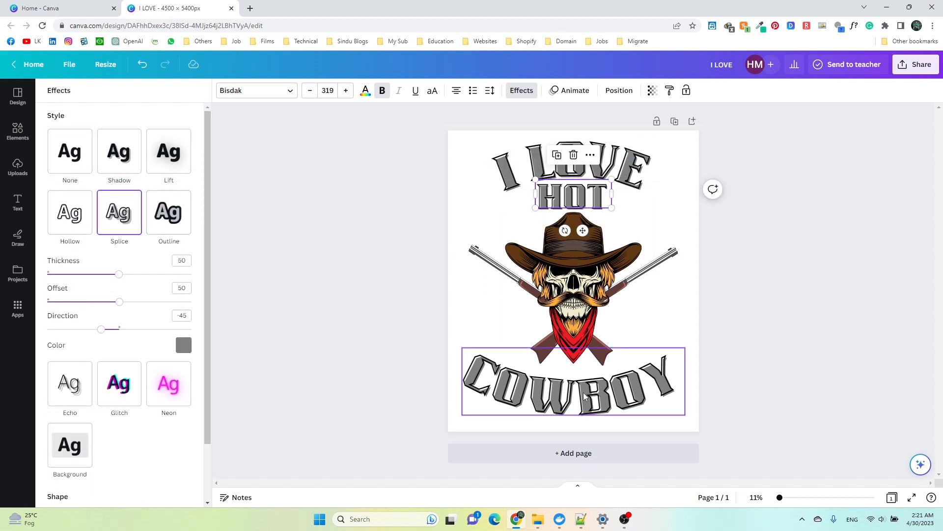
Change the Splice effect color of the "COWBOY" heading to the light tan #E4C79C.
click(580, 409)
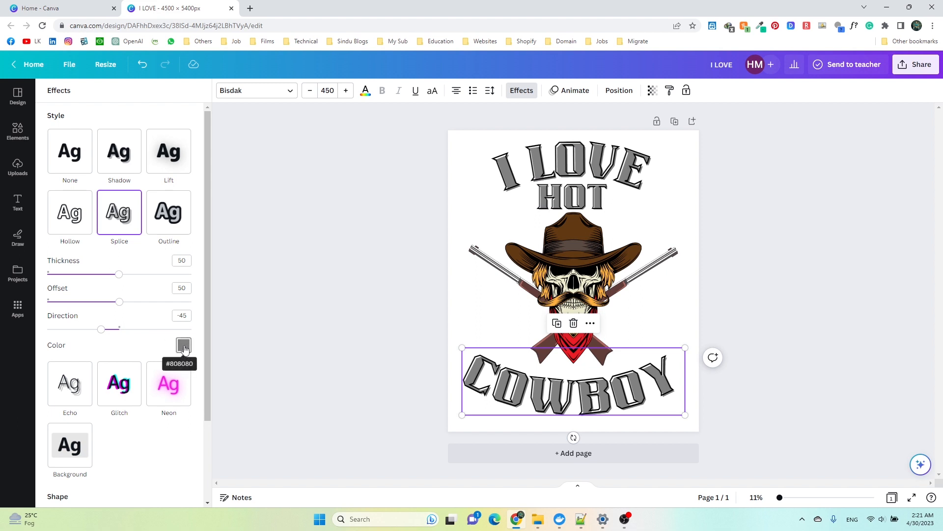
click(184, 347)
click(54, 191)
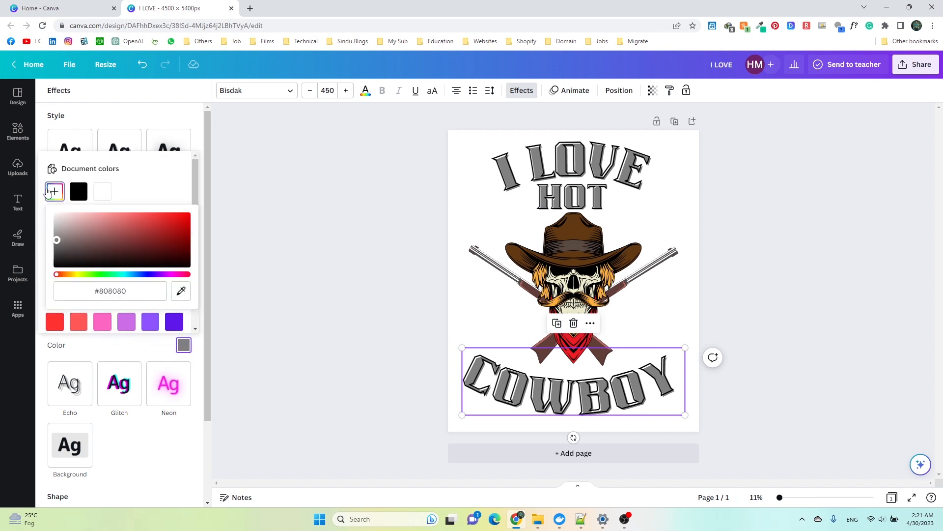
drag(83, 274, 75, 278)
drag(109, 221, 143, 220)
drag(74, 279, 72, 279)
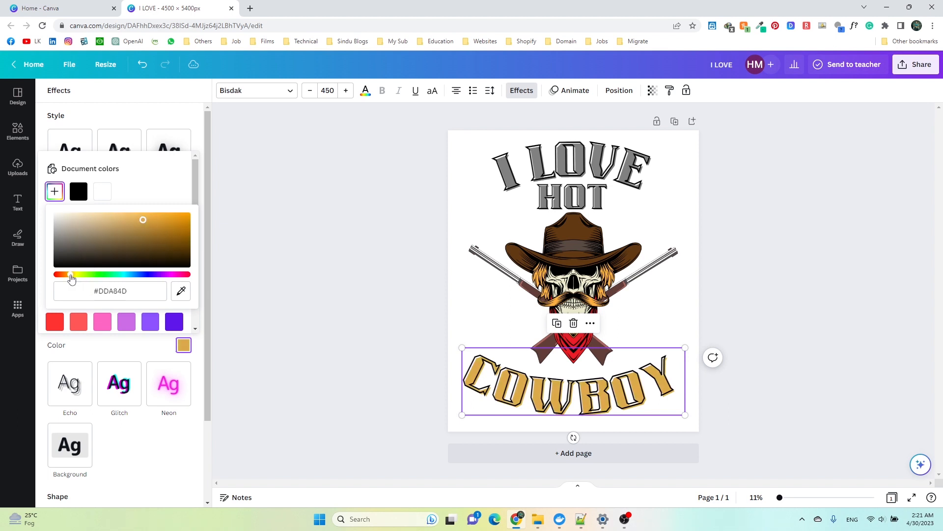
drag(144, 220, 130, 215)
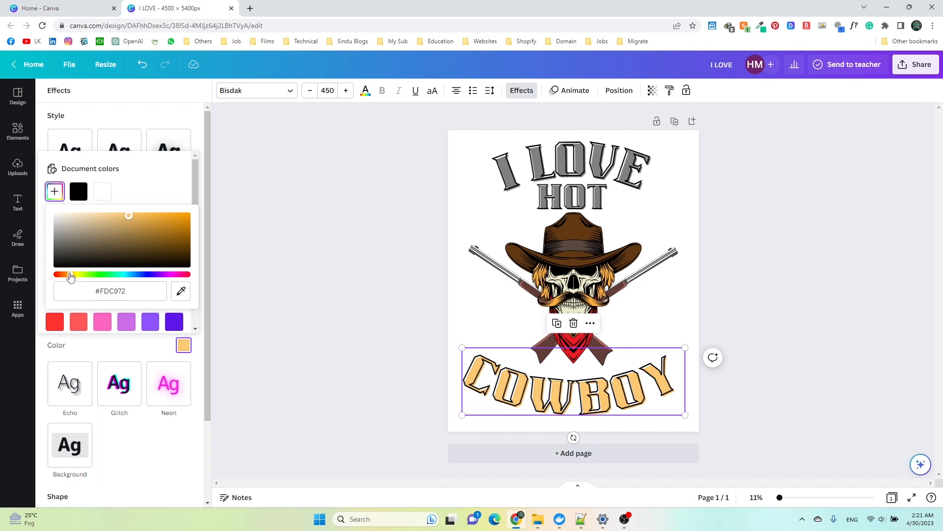
drag(69, 279, 67, 279)
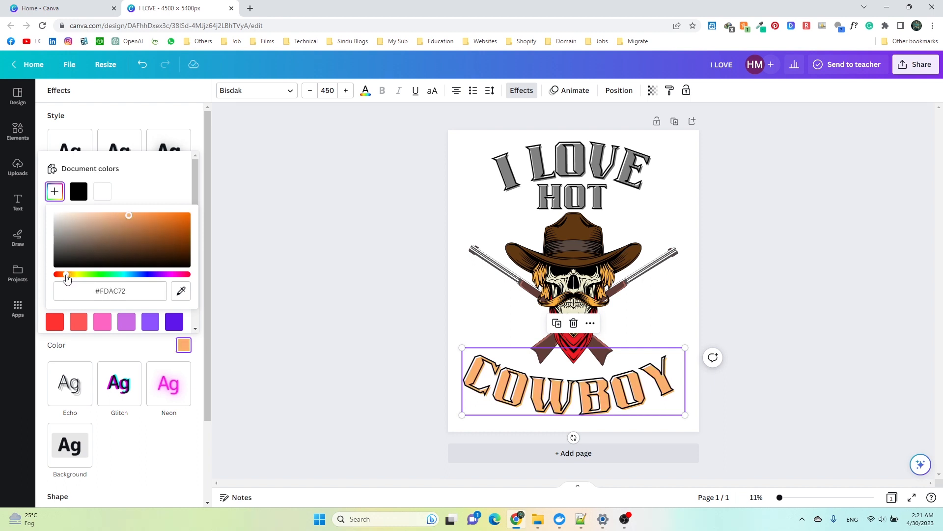
drag(132, 226, 153, 215)
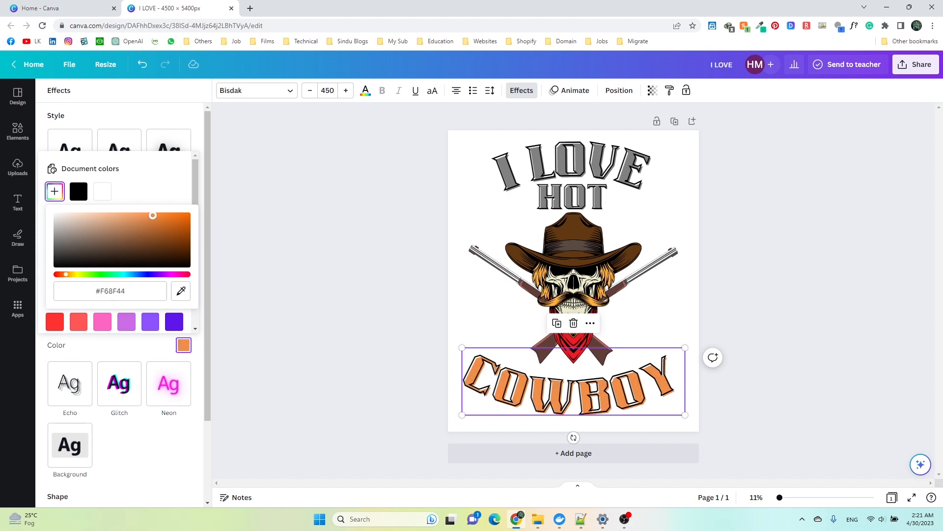
drag(155, 215, 167, 215)
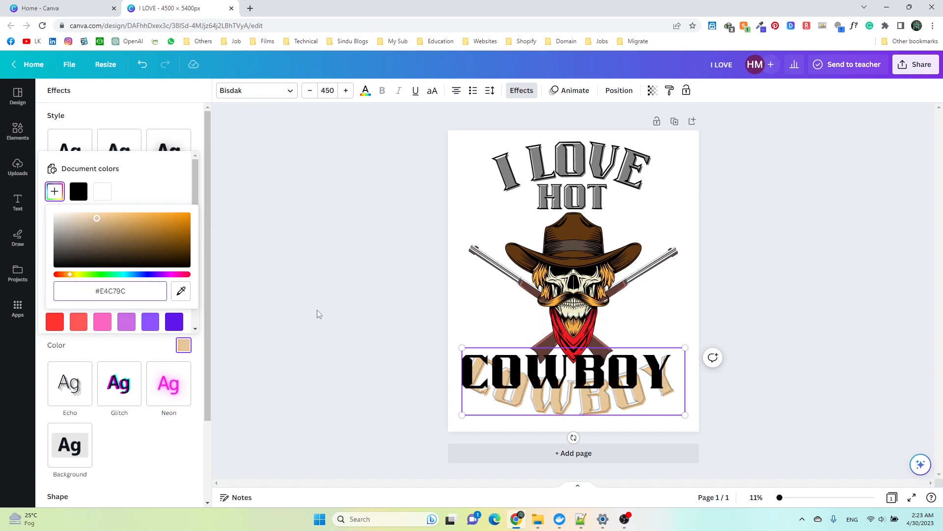
click(317, 309)
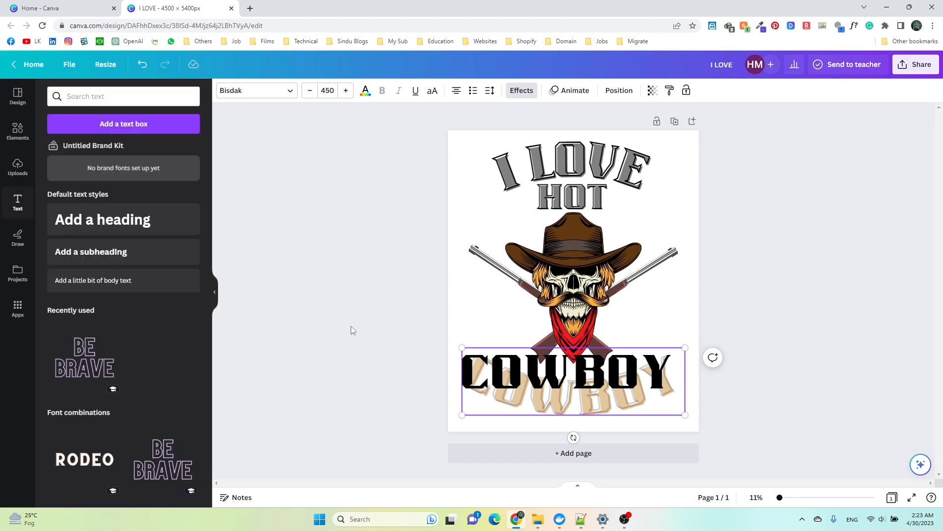
Set the Splice effect color of the "I LOVE" heading to #E4C79C.
click(570, 171)
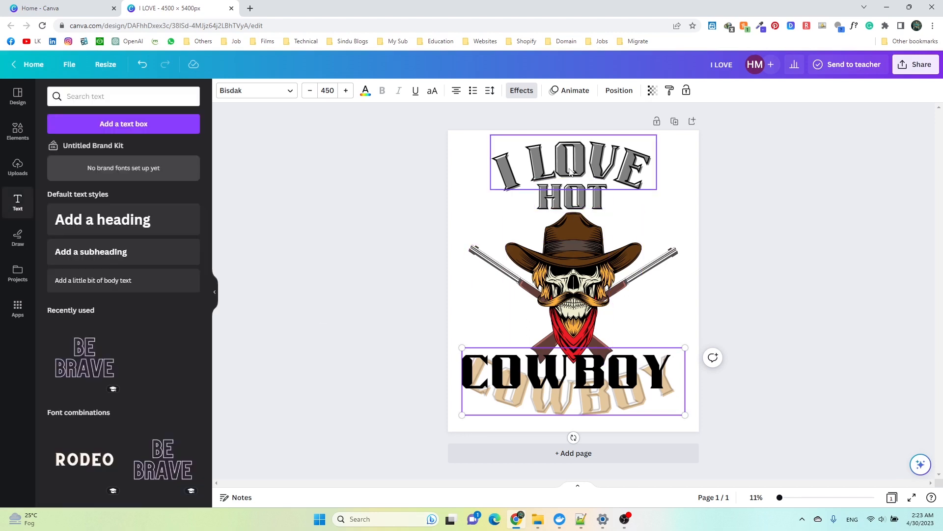
click(522, 94)
click(184, 344)
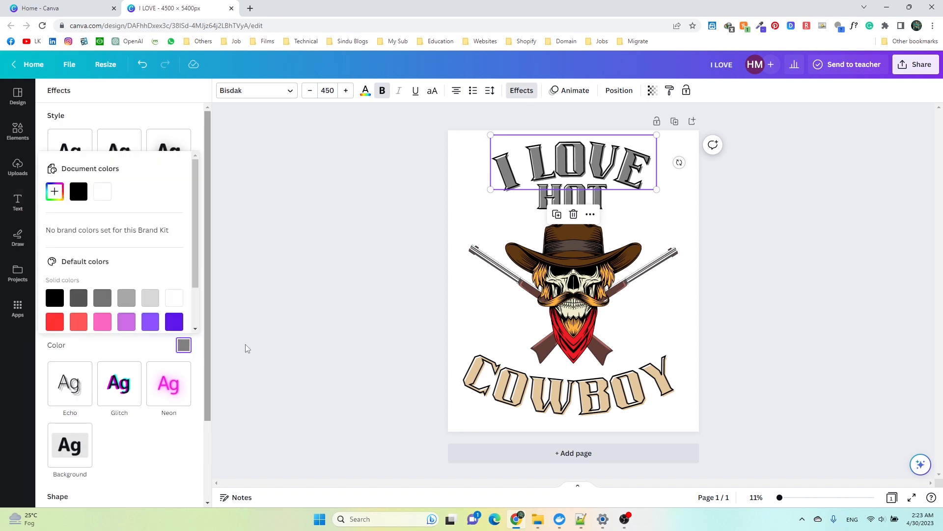
click(54, 195)
click(144, 295)
key(ctrl+v)
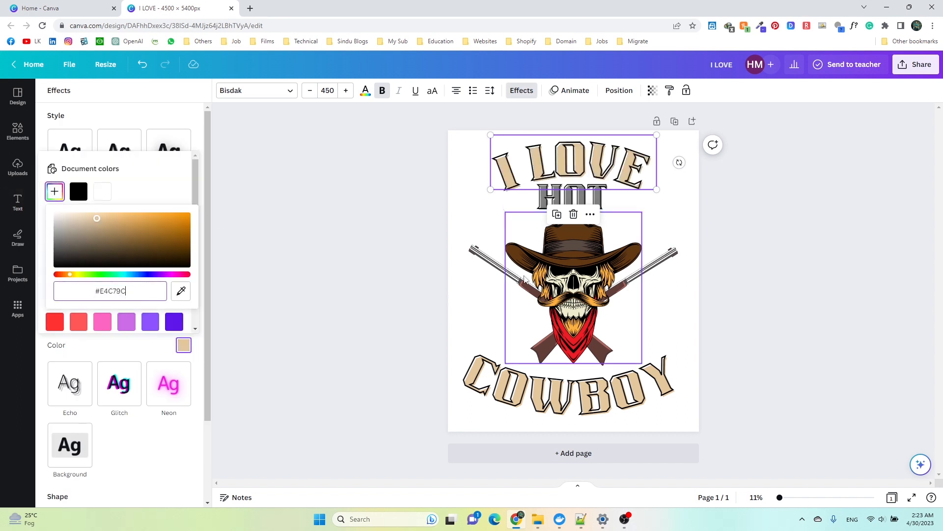
Set the Splice effect color of the "HOT" heading to #E4C79C.
click(555, 201)
click(184, 345)
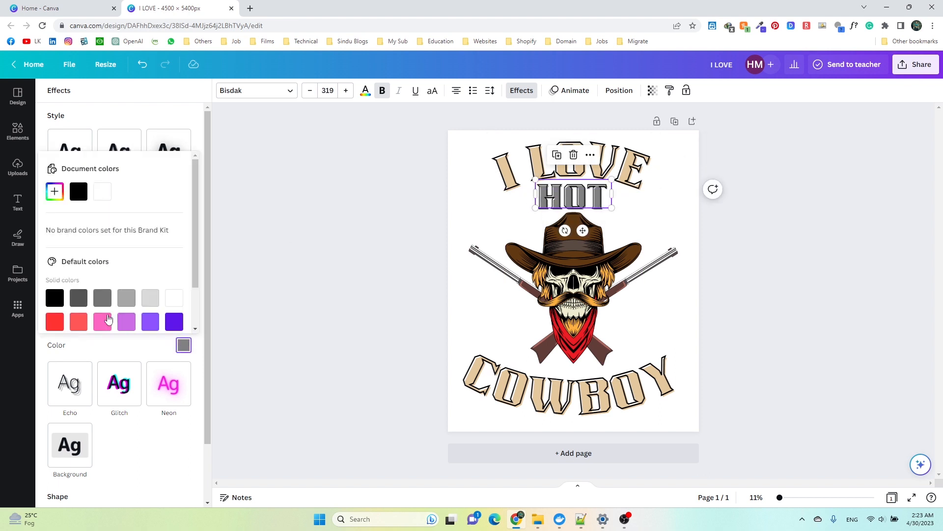
click(54, 191)
click(110, 290)
key(ctrl+v)
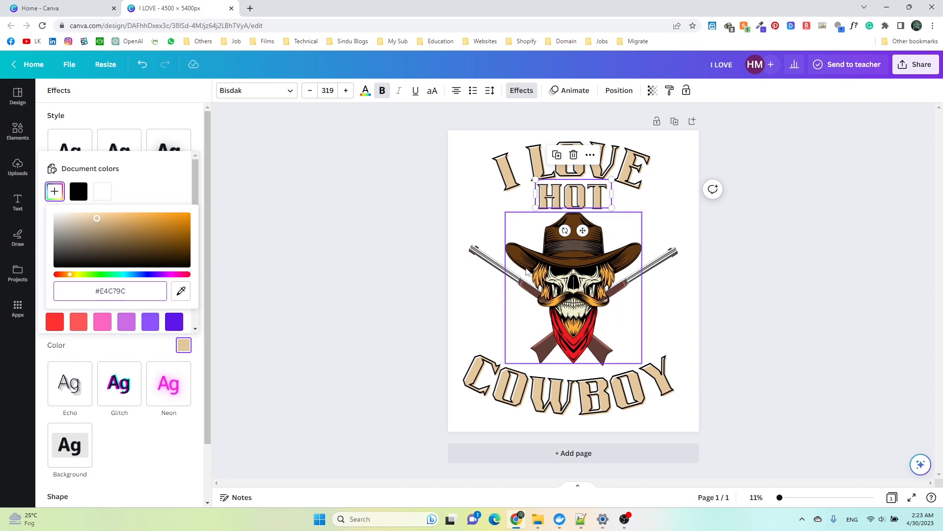
Recolor the text of the "COWBOY", "I LOVE" and "HOT" headings with the dark brown photo color taken from the cowboy skull.
click(571, 388)
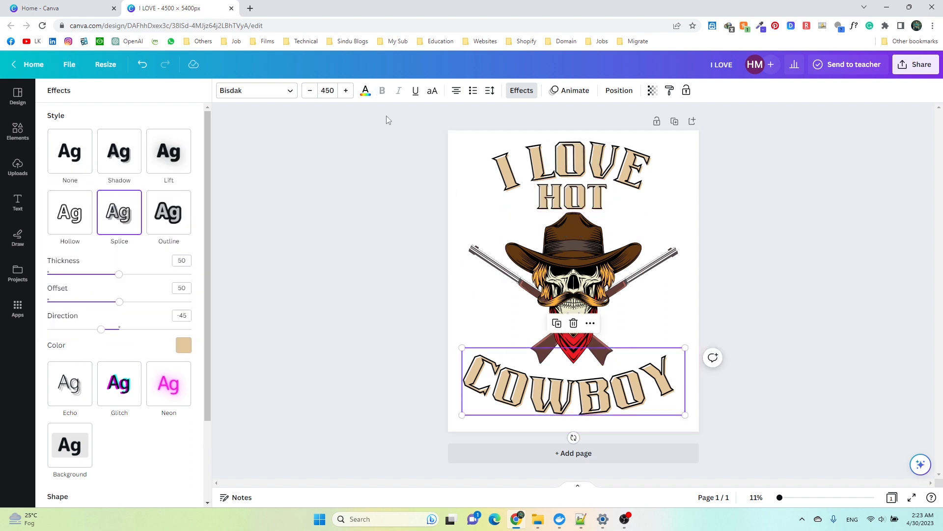
click(365, 97)
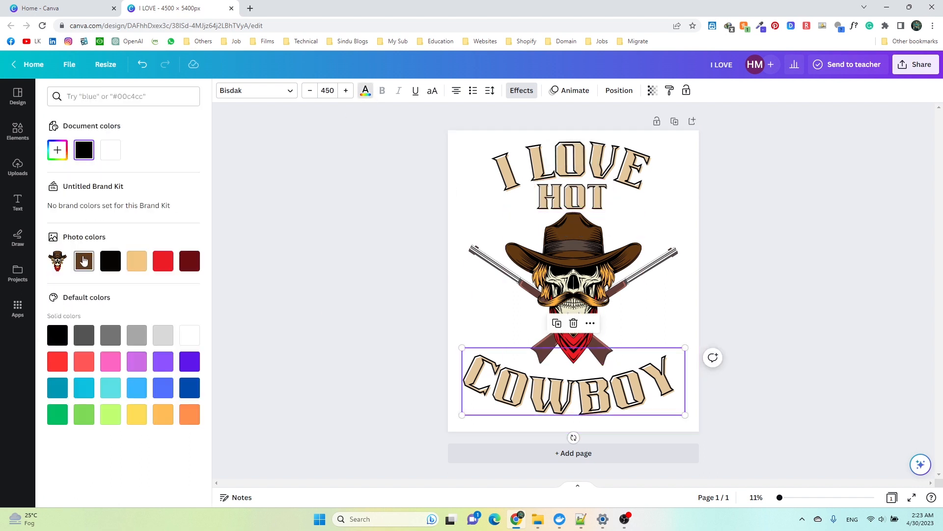
click(84, 261)
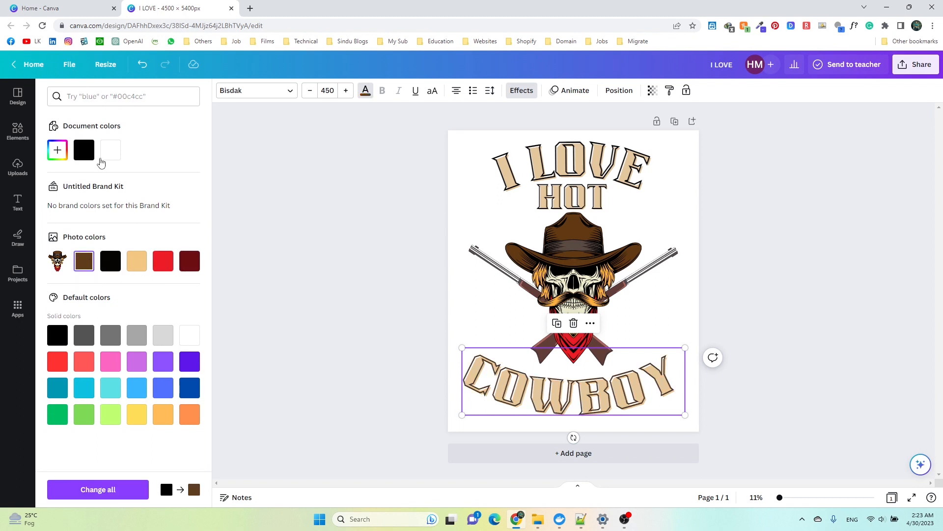
click(494, 186)
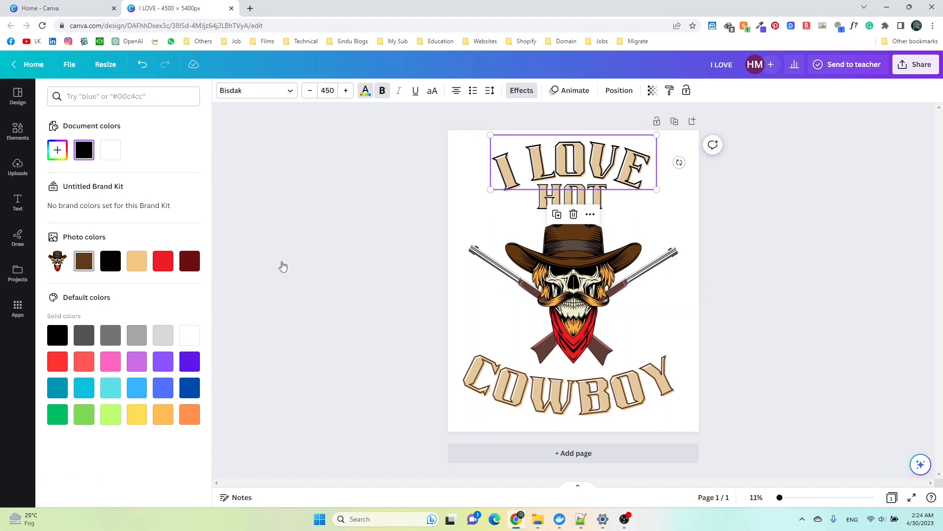
click(564, 199)
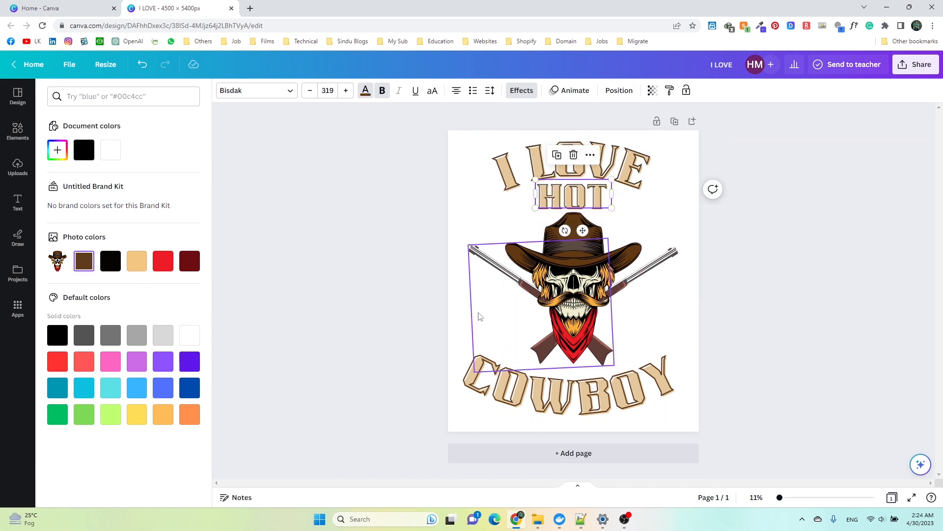
click(462, 335)
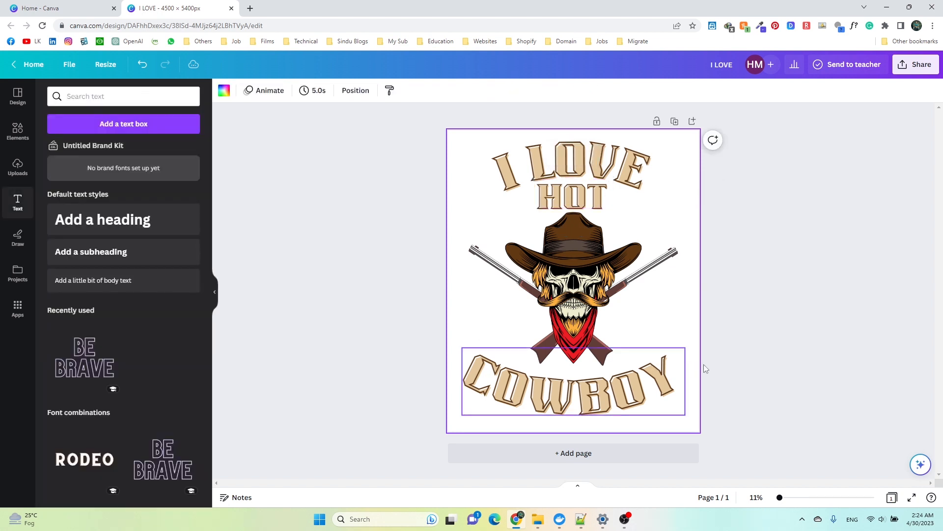
Search the graphics elements for "STAR" and add the solid golden five-pointed star to the page.
click(18, 130)
click(102, 98)
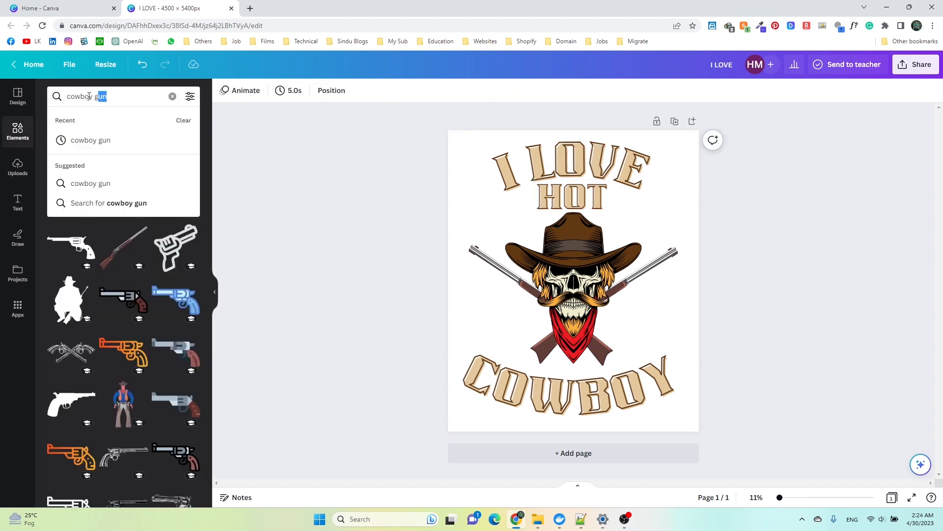
text(STAR)
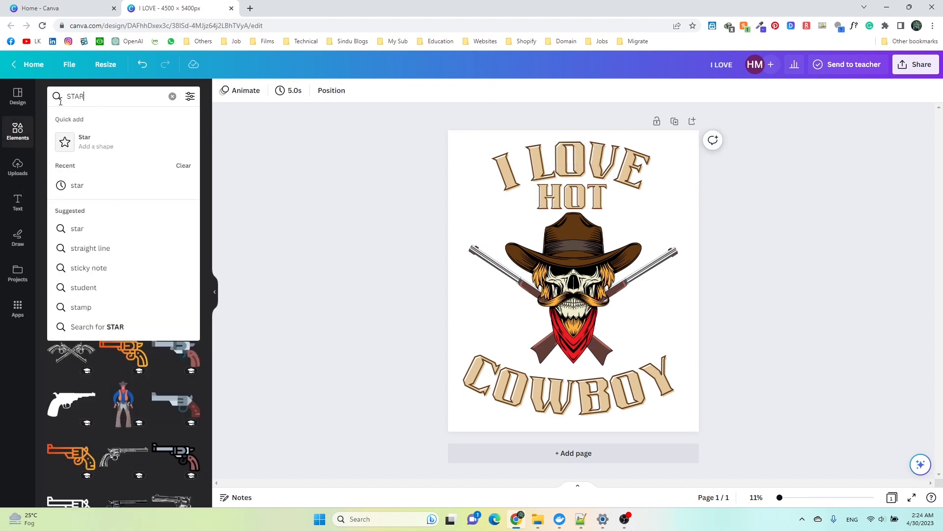
key(Return)
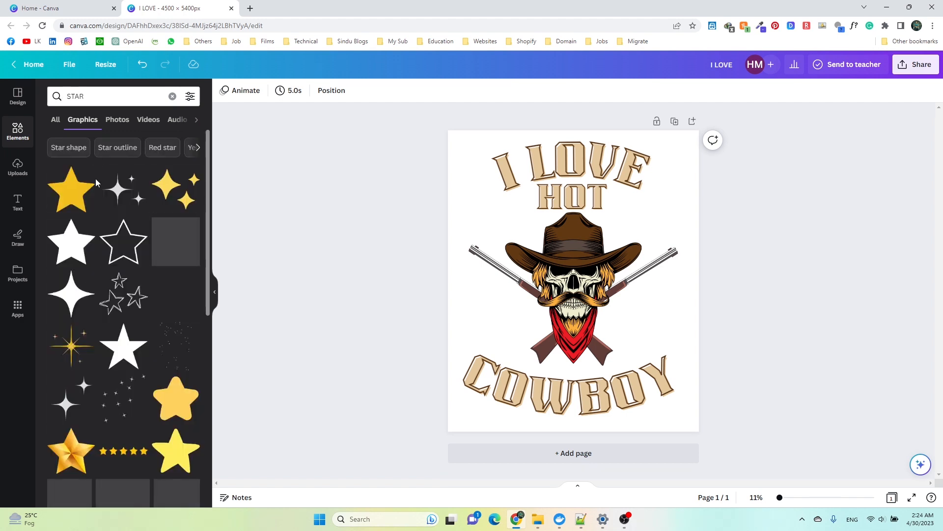
click(68, 194)
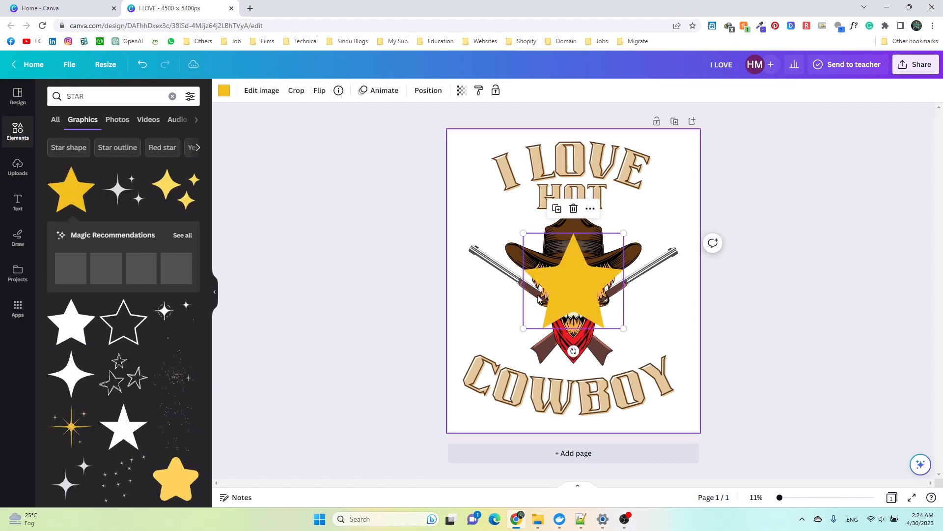
Shrink the star, place it just left of the red bandana, and put a matching copy at the same height on the right.
drag(560, 280, 500, 298)
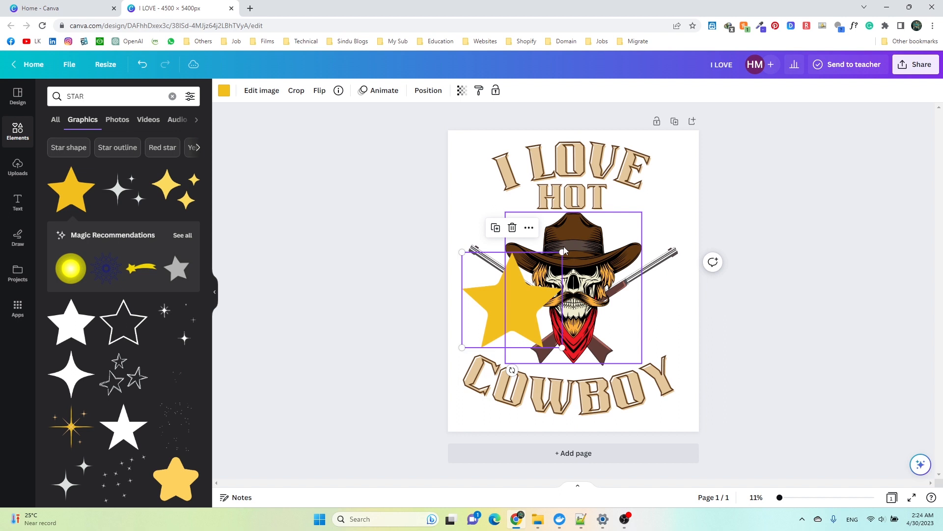
drag(563, 249, 609, 321)
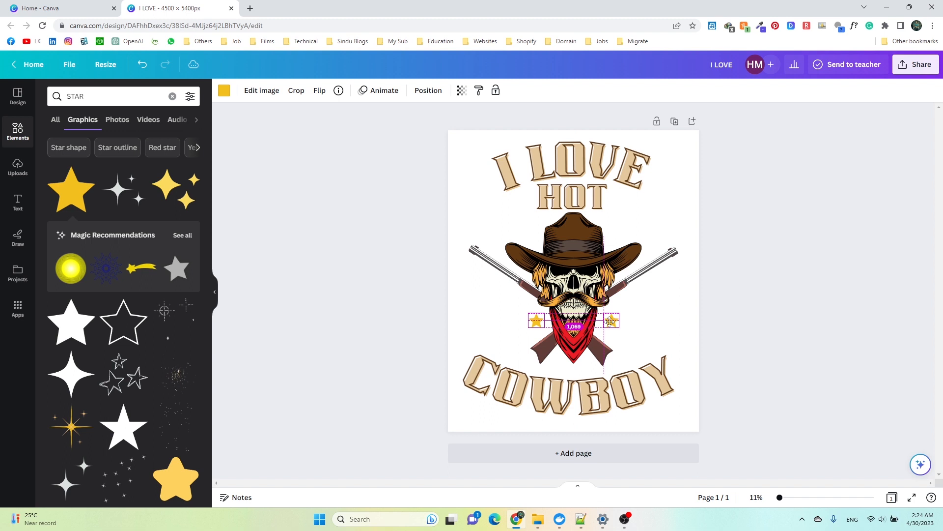
drag(610, 321, 611, 320)
click(620, 334)
click(670, 334)
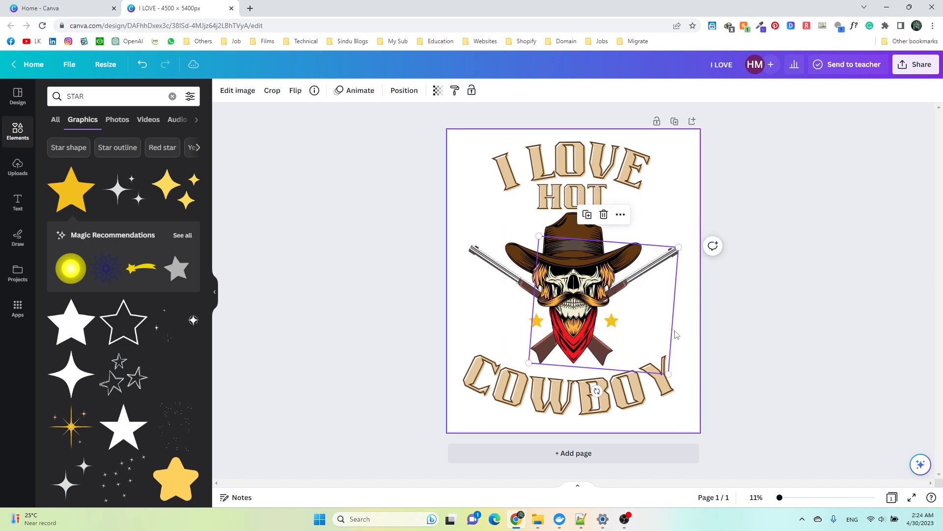
click(719, 342)
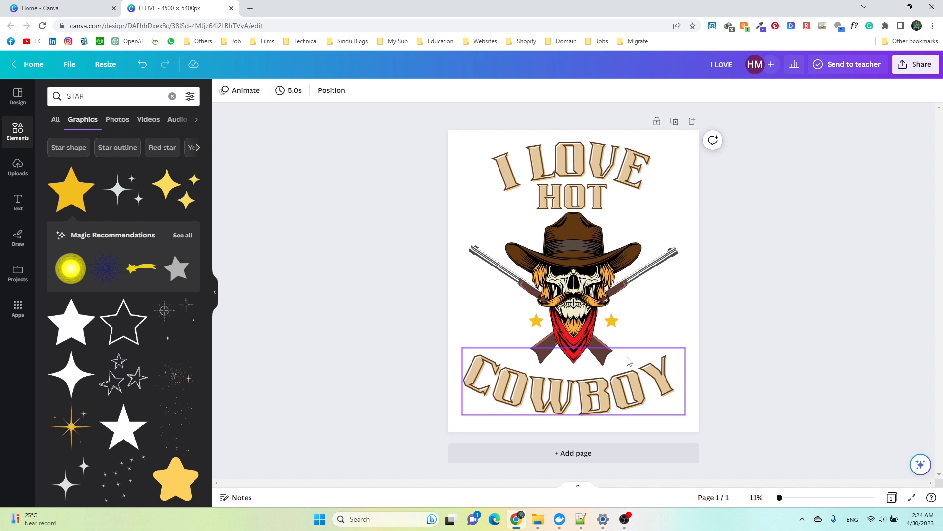
drag(611, 320, 611, 321)
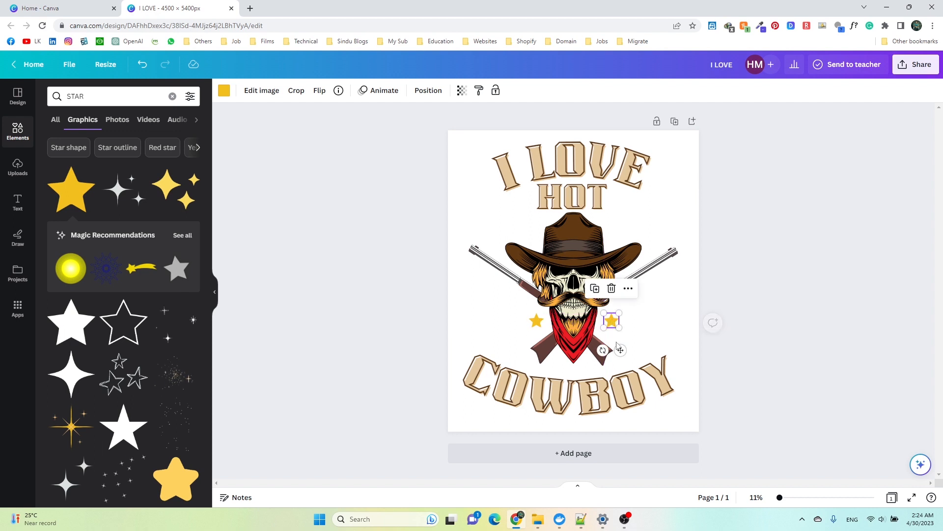
Add a second, slightly larger and higher star on the outer side of each small star, mirrored around the skull.
click(538, 324)
drag(537, 322, 512, 319)
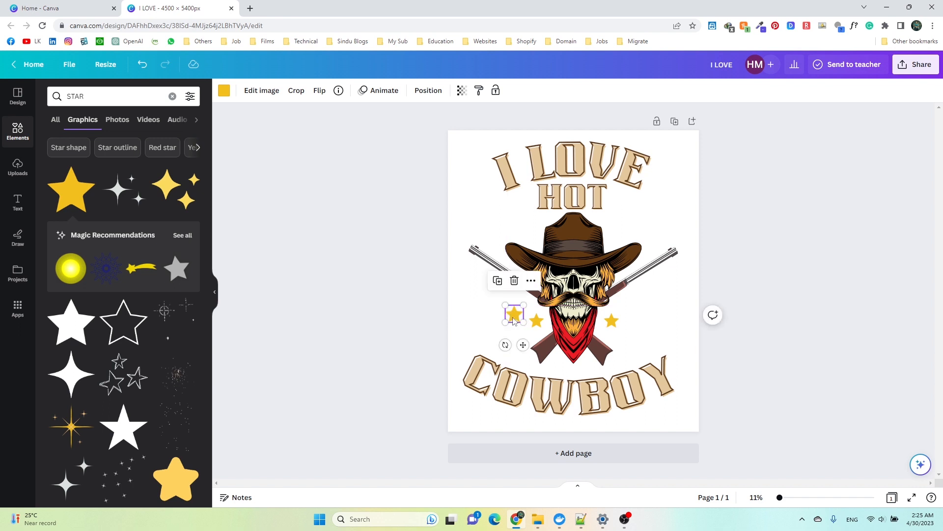
drag(516, 313, 632, 313)
click(780, 338)
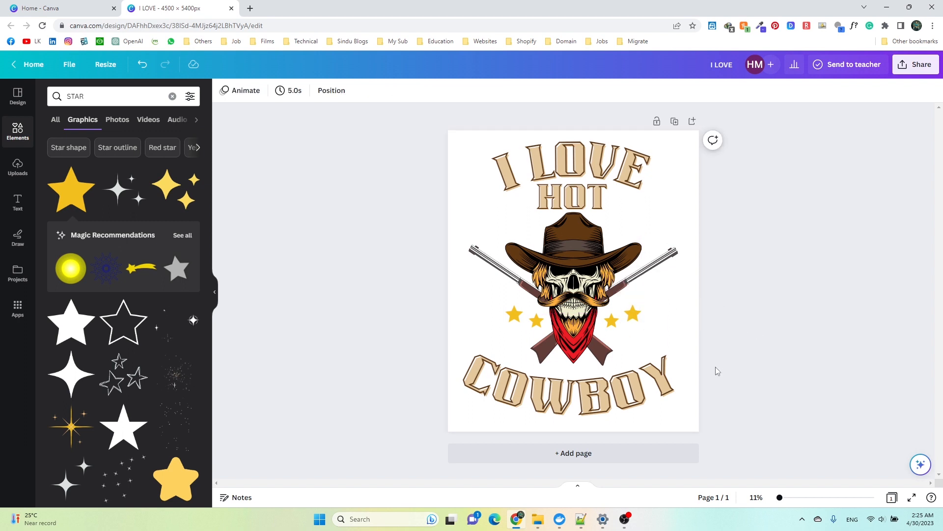
Add a third, still larger star beyond the second one on each side, continuing both rows outward and upward.
click(514, 314)
drag(514, 316, 655, 301)
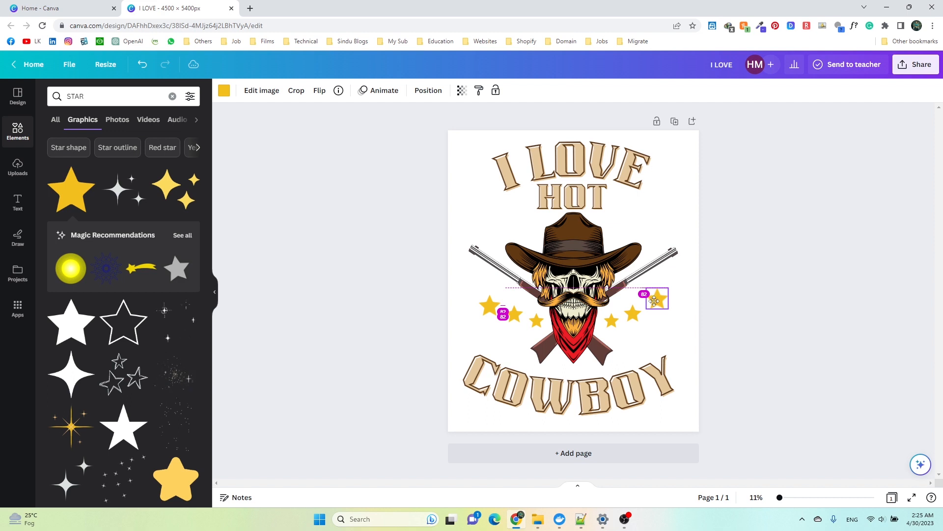
drag(654, 302, 655, 301)
click(748, 347)
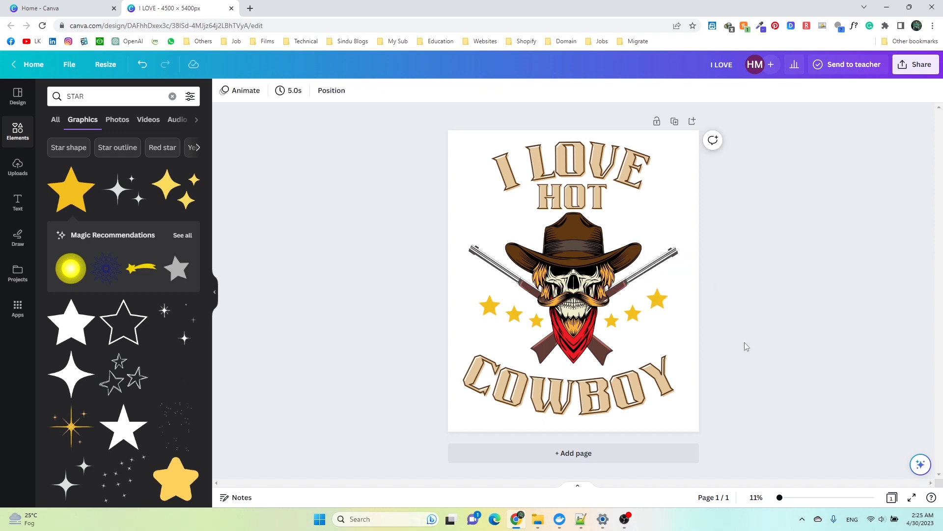
Lower the outermost right star so it lines up horizontally with the outermost left star.
click(658, 298)
drag(657, 299, 658, 305)
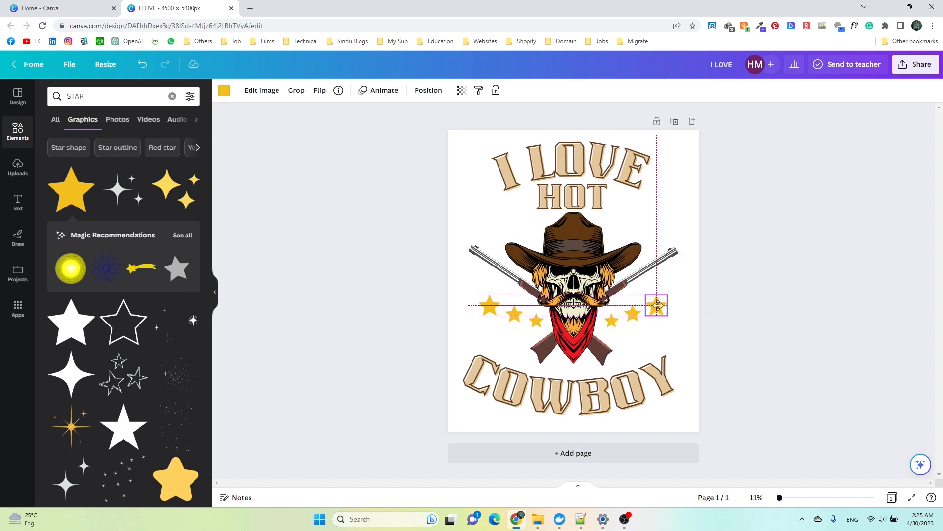
drag(658, 305, 658, 305)
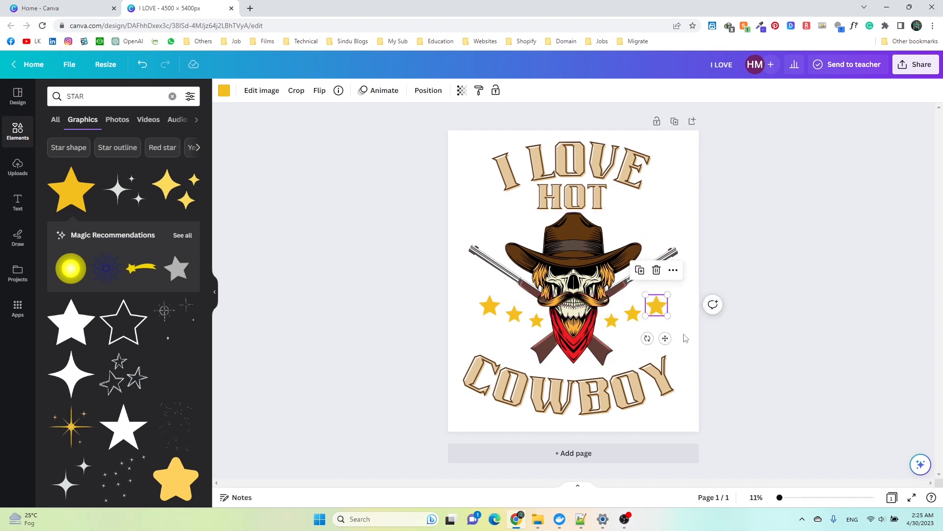
click(750, 328)
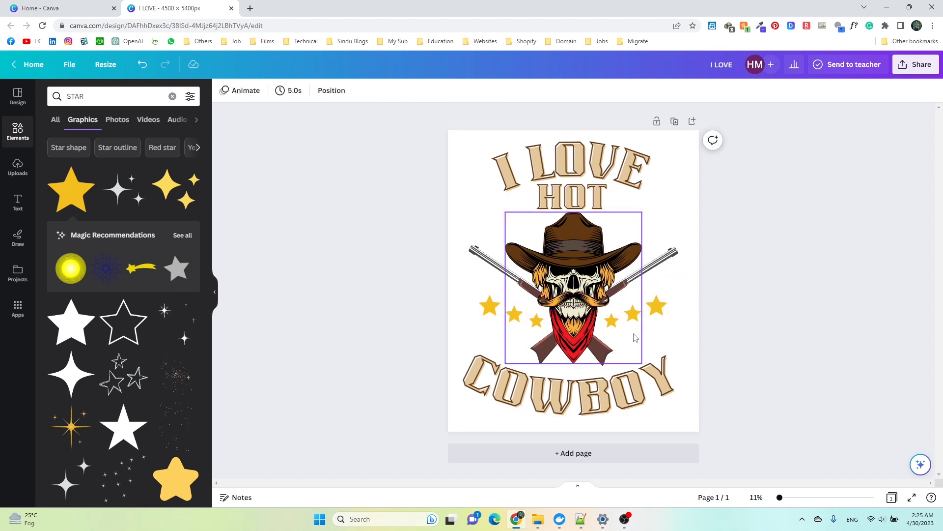
Nudge the middle star right of the skull slightly outward, and shift the outermost right star slightly up and outward.
click(633, 316)
drag(634, 318, 634, 315)
click(713, 327)
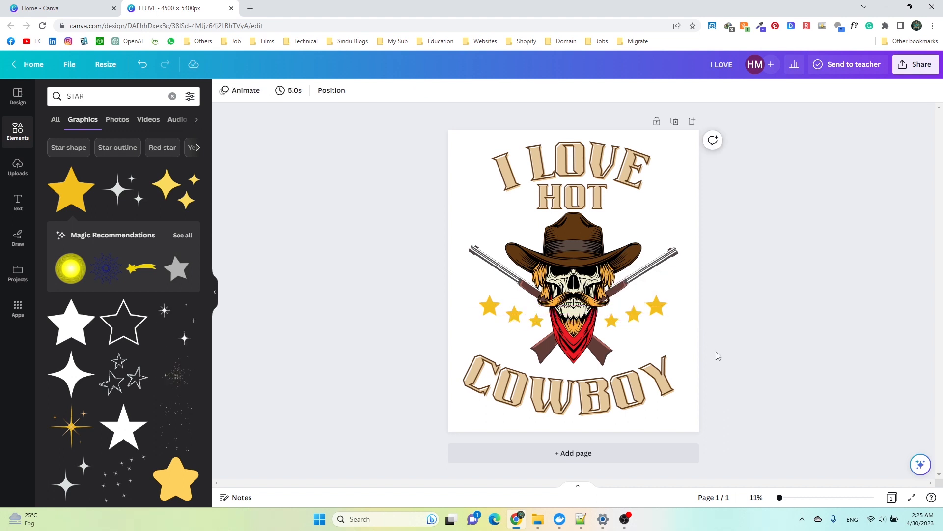
drag(657, 307, 659, 304)
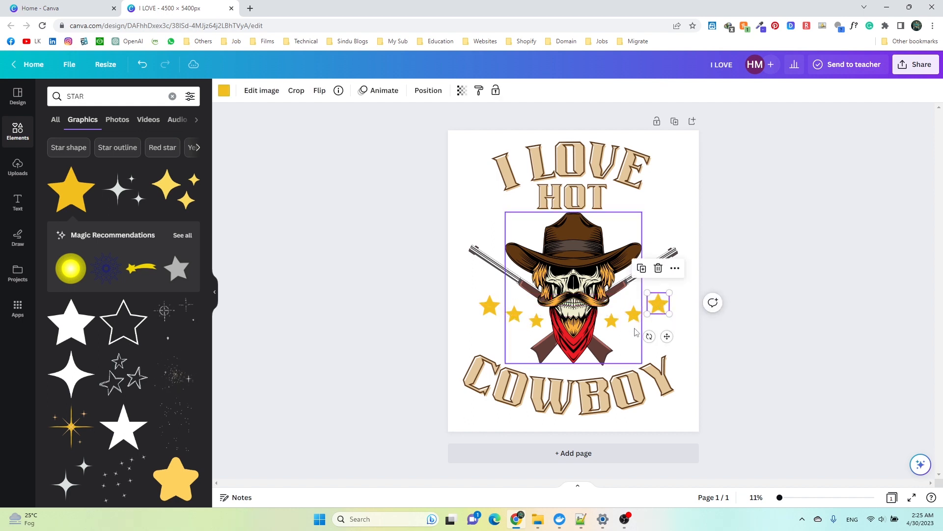
click(762, 327)
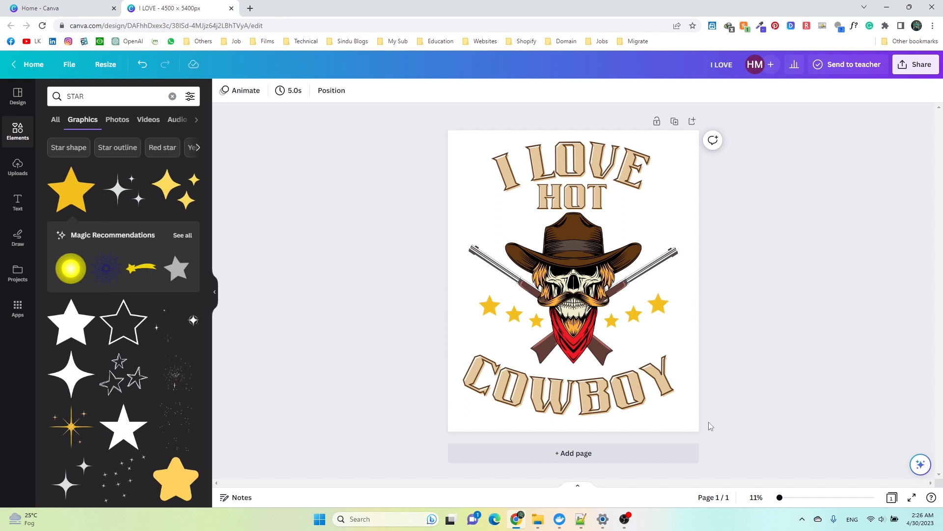
Group the skull, rifles and six stars, and position the group horizontally centered just below the HOT text.
drag(718, 334, 451, 251)
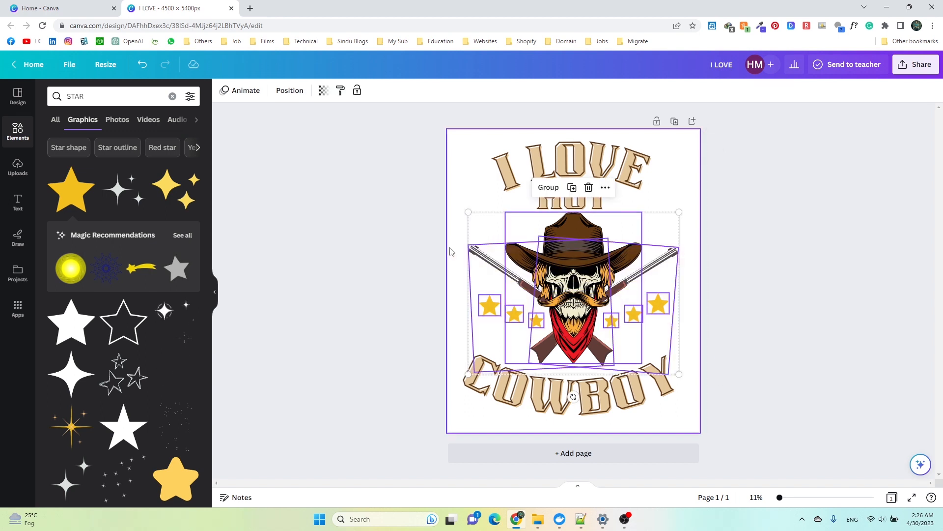
click(550, 187)
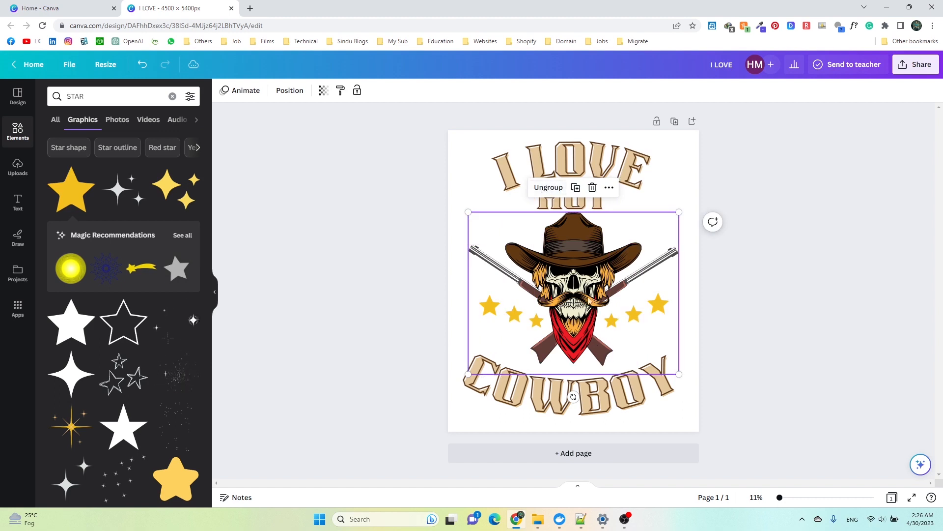
click(293, 92)
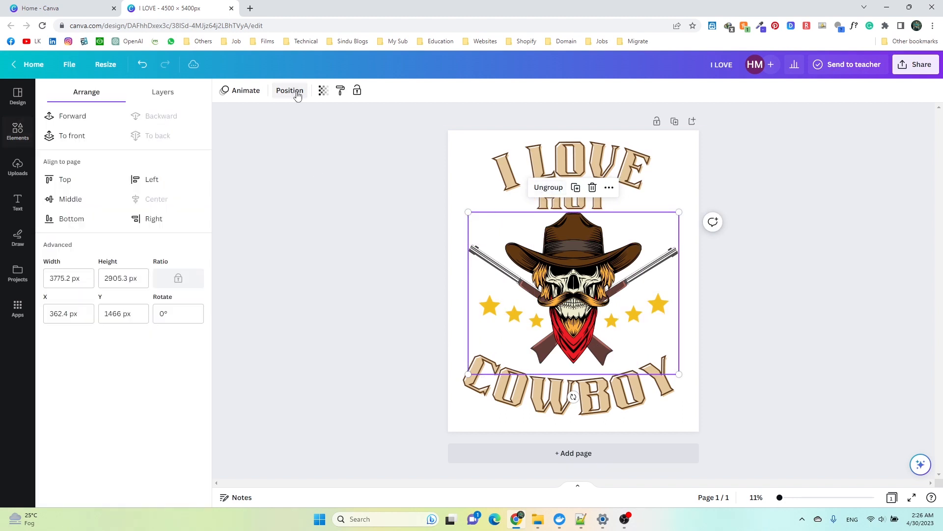
click(88, 202)
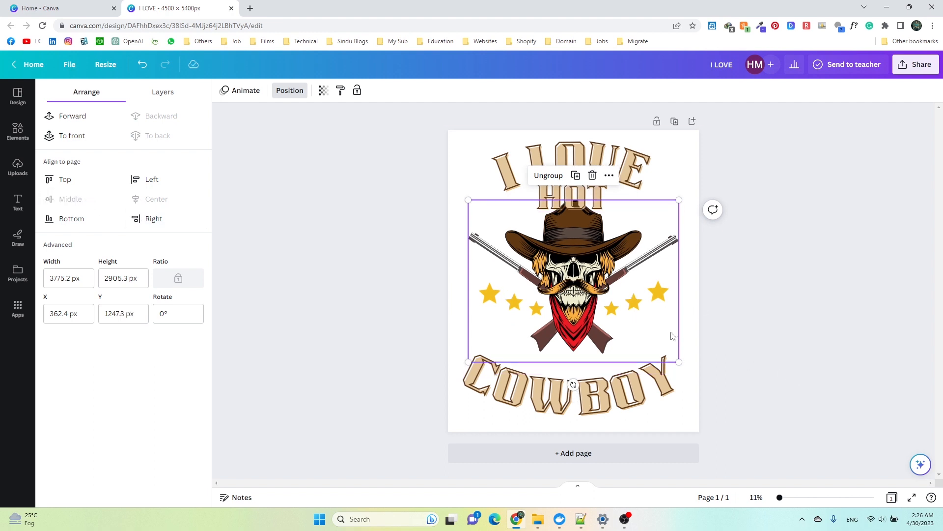
drag(619, 274, 617, 281)
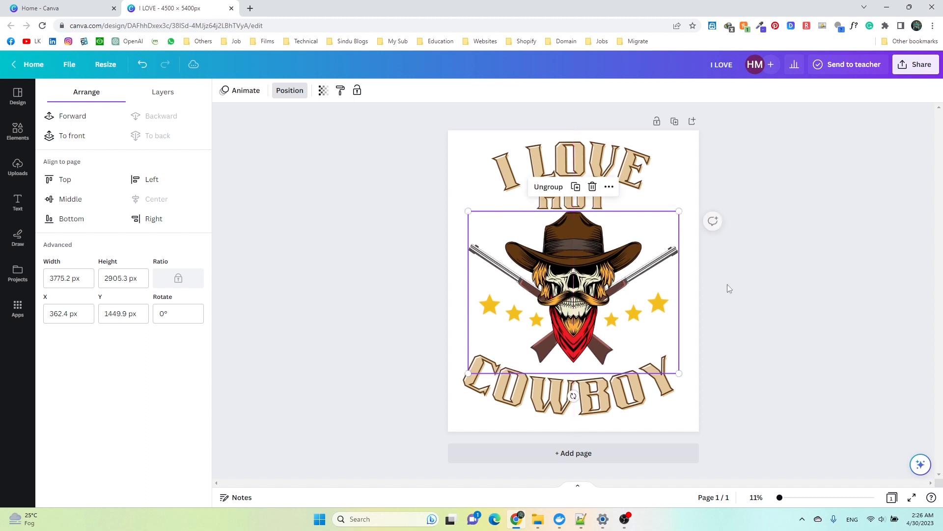
click(886, 288)
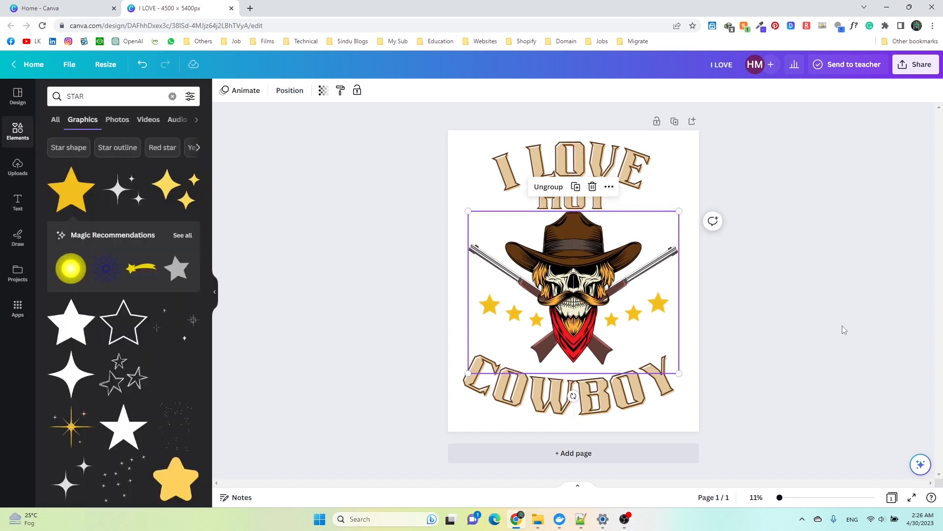
Center the HOT text horizontally on the page, keeping it between I LOVE and the hat.
click(569, 201)
drag(535, 180, 544, 183)
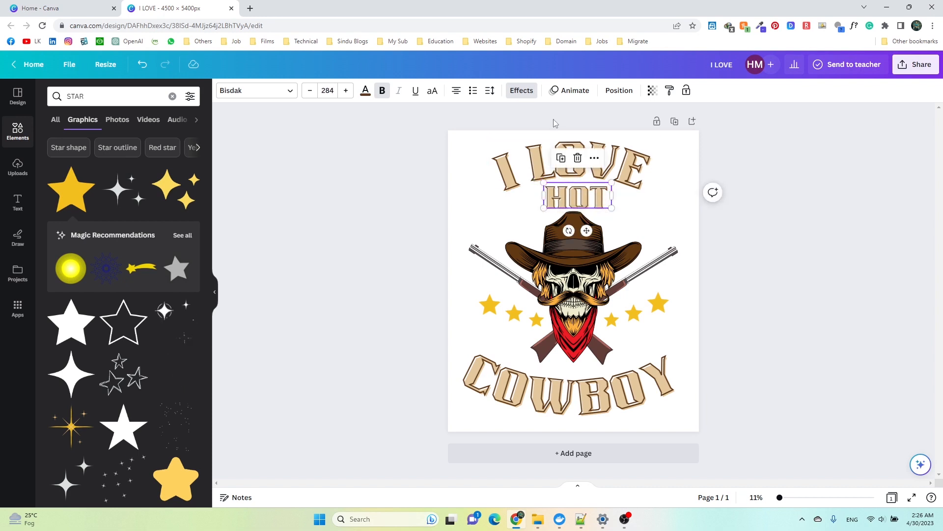
click(618, 90)
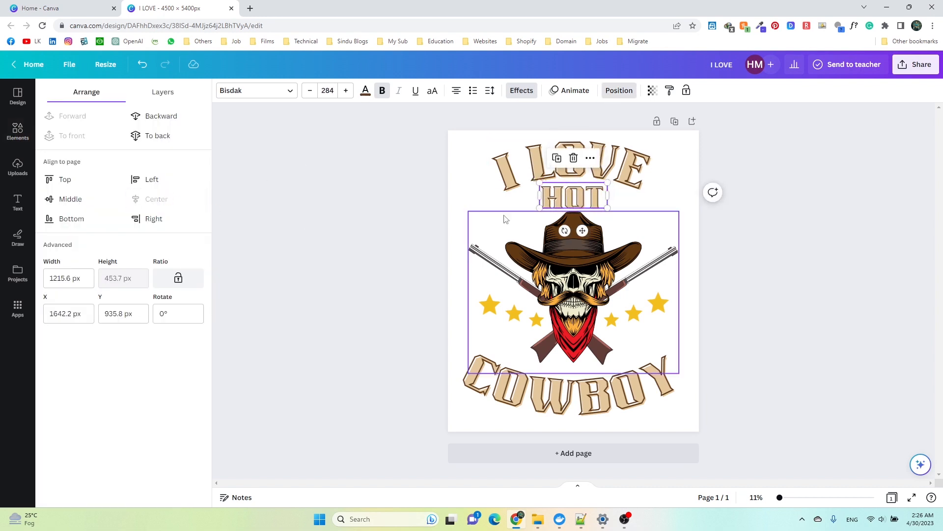
click(796, 249)
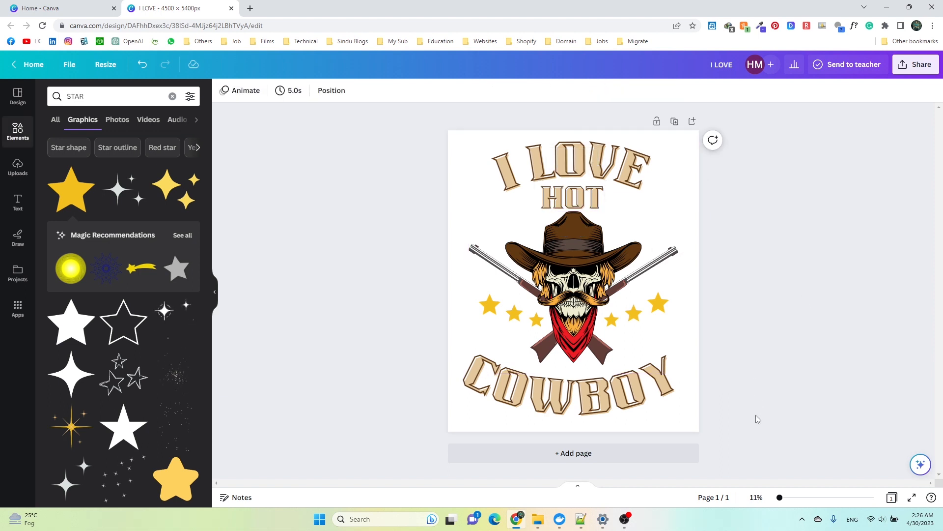
Move the curved COWBOY text slightly up, closer to the skull and rifles.
drag(756, 415, 625, 315)
click(873, 392)
drag(609, 397, 610, 390)
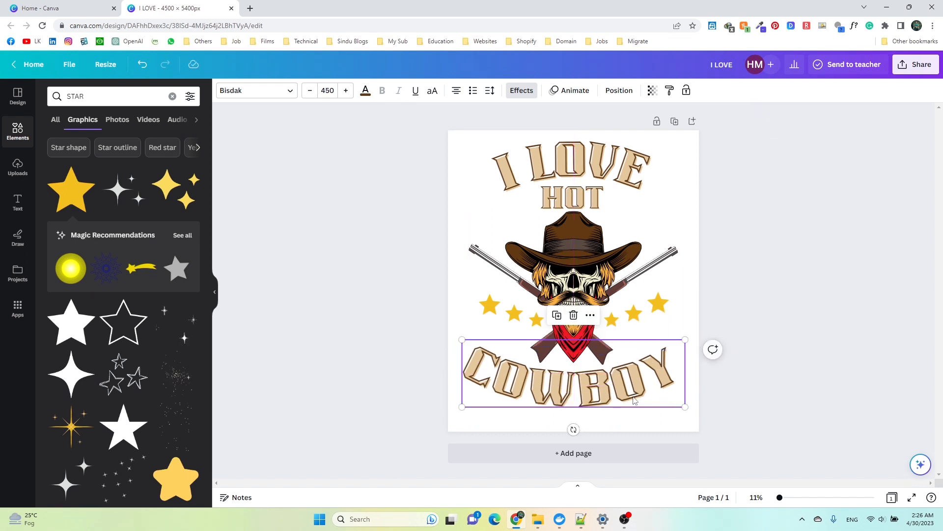
click(787, 413)
Group all the text and artwork, and center the group horizontally and vertically on the page.
drag(692, 404, 448, 160)
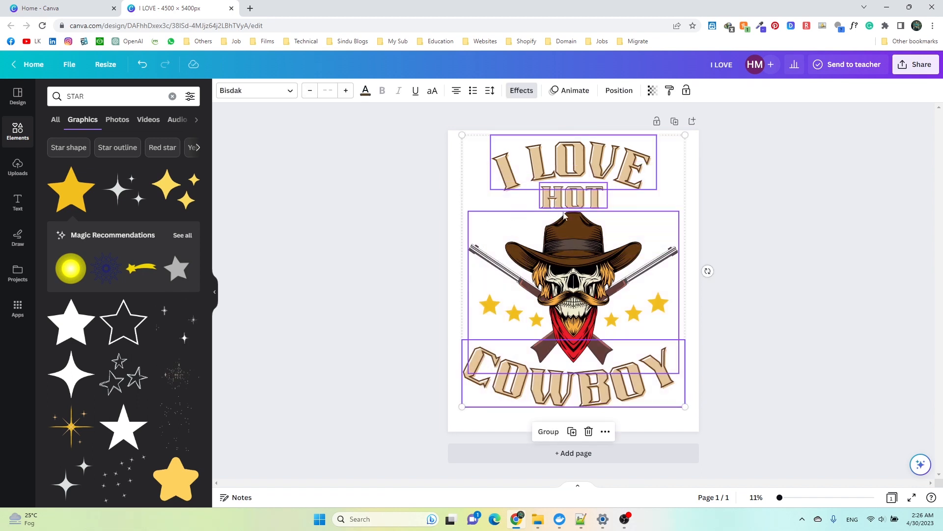
right_click(590, 149)
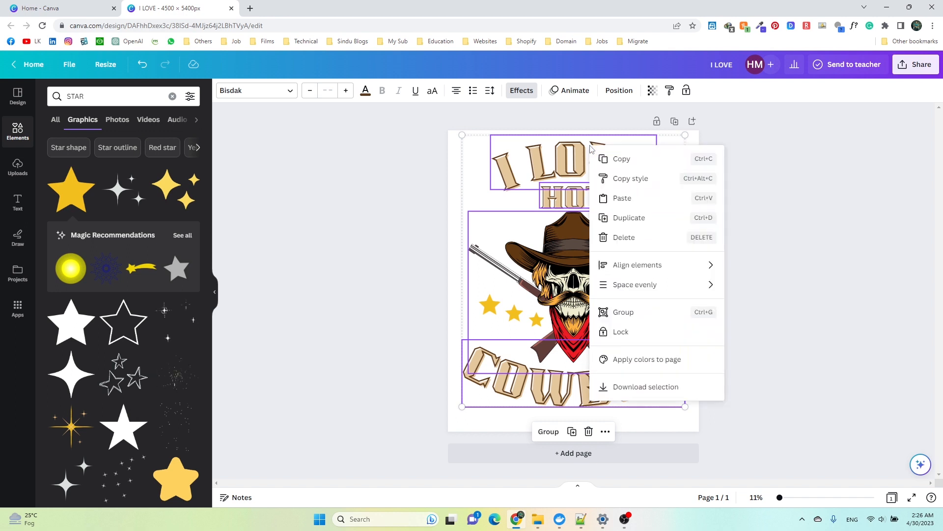
click(623, 312)
drag(586, 171, 586, 180)
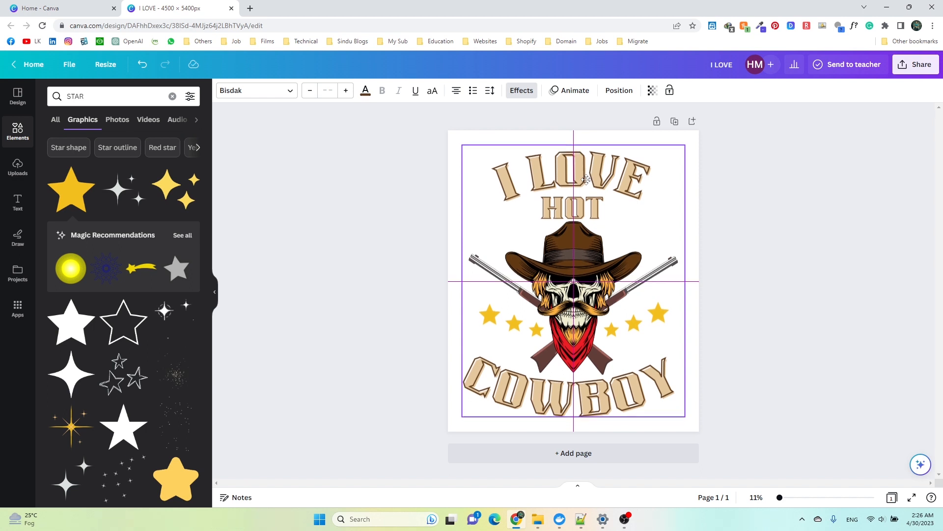
drag(586, 180, 587, 180)
click(786, 210)
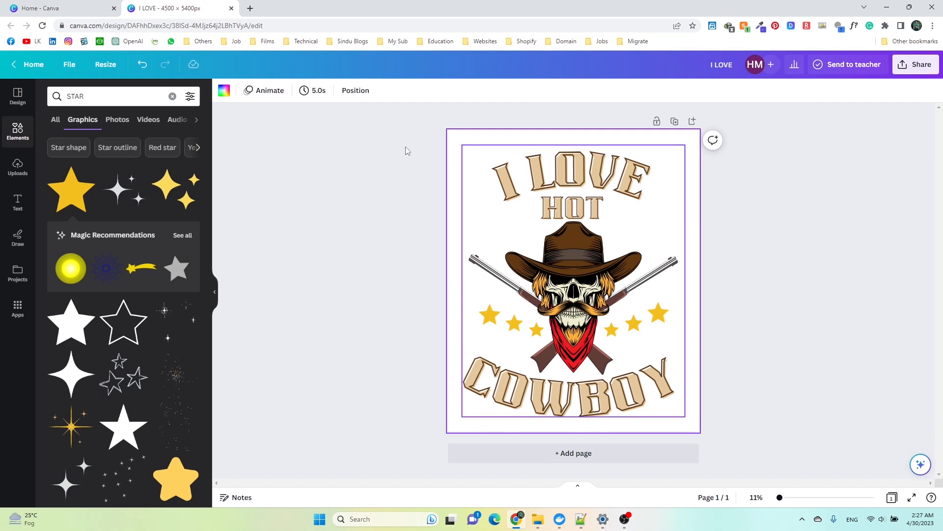
Set the page background to solid black.
click(224, 90)
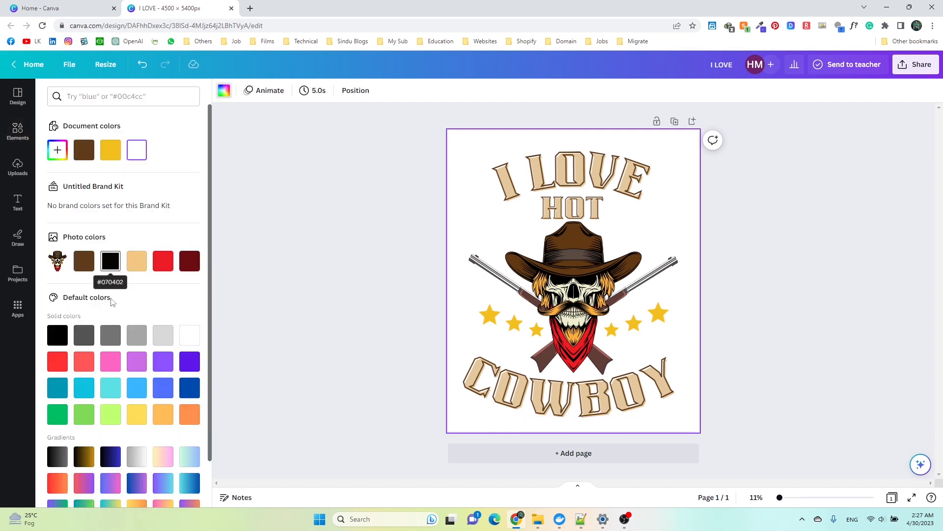
click(57, 335)
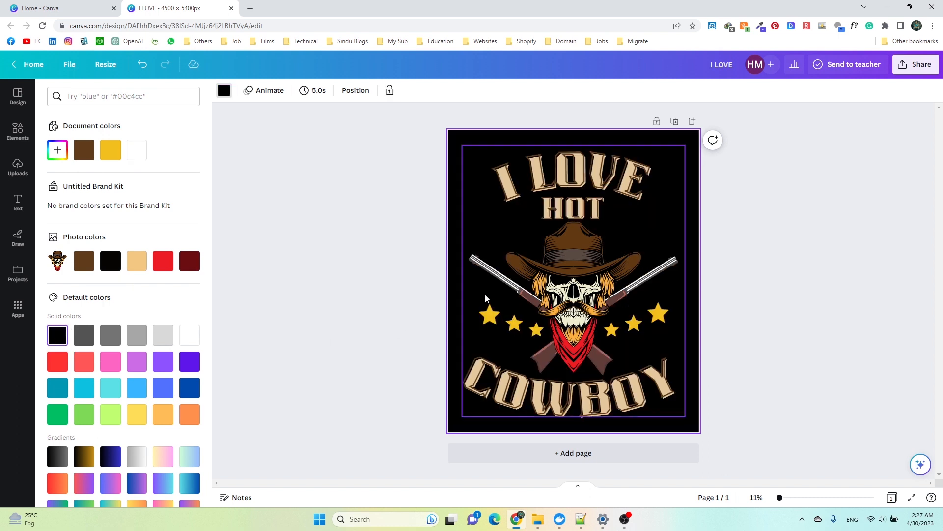
click(857, 298)
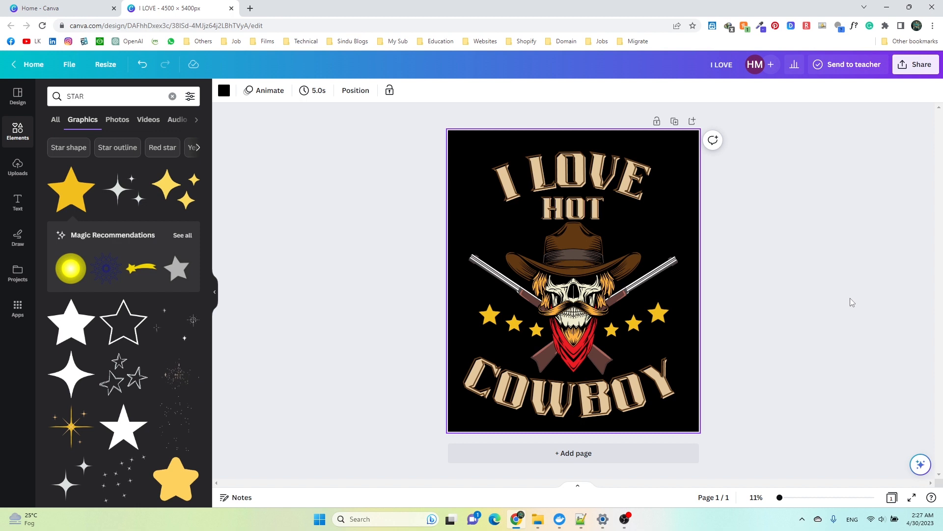
click(847, 301)
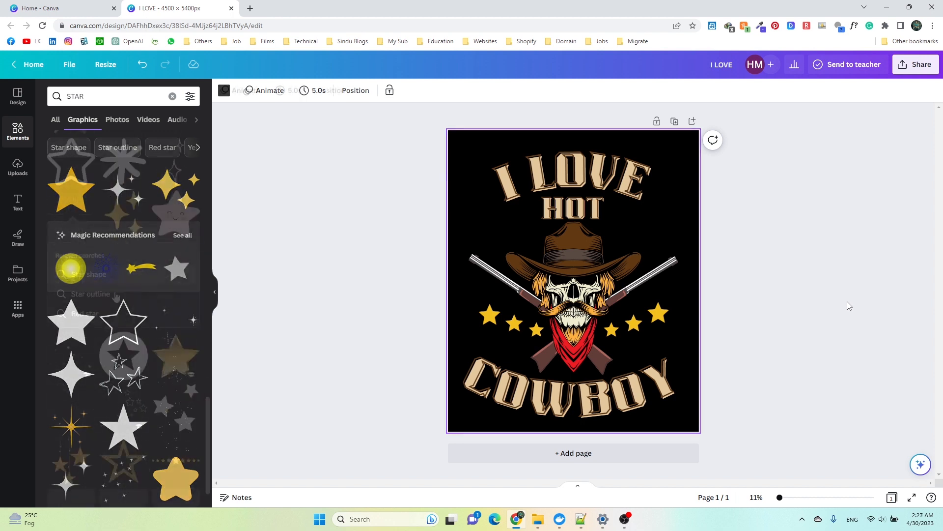
Search the graphics for "cowboy star".
scroll(113, 292, down, 10)
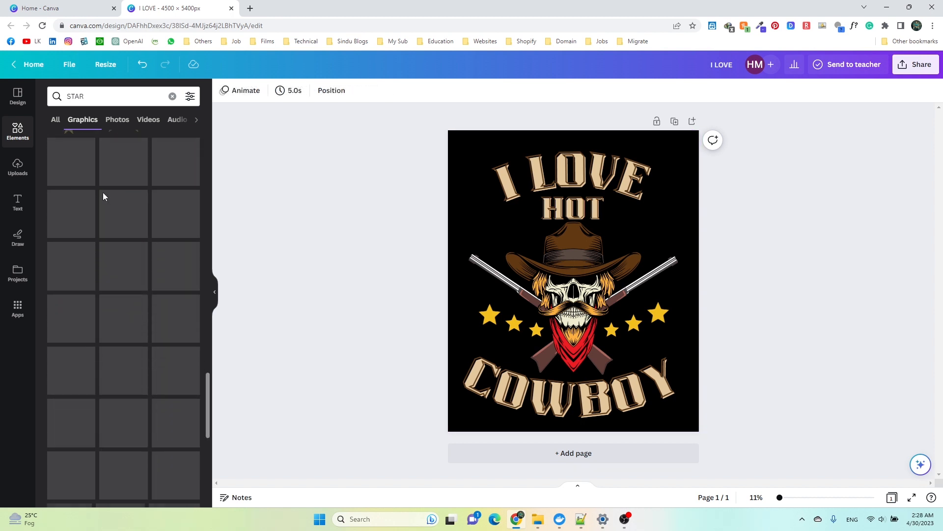
click(113, 97)
key(BackSpace)
key(BackSpace)
key(BackSpace)
key(BackSpace)
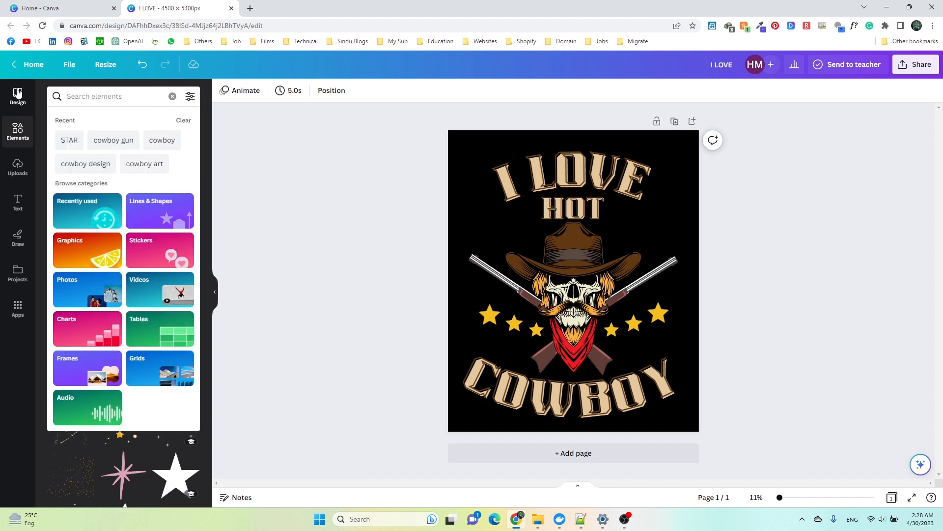
text(cowb)
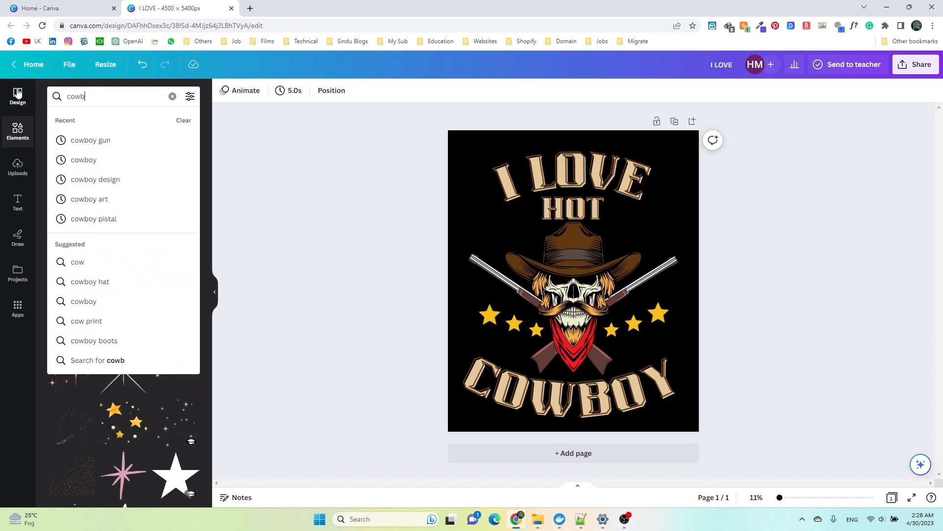
text(oy star)
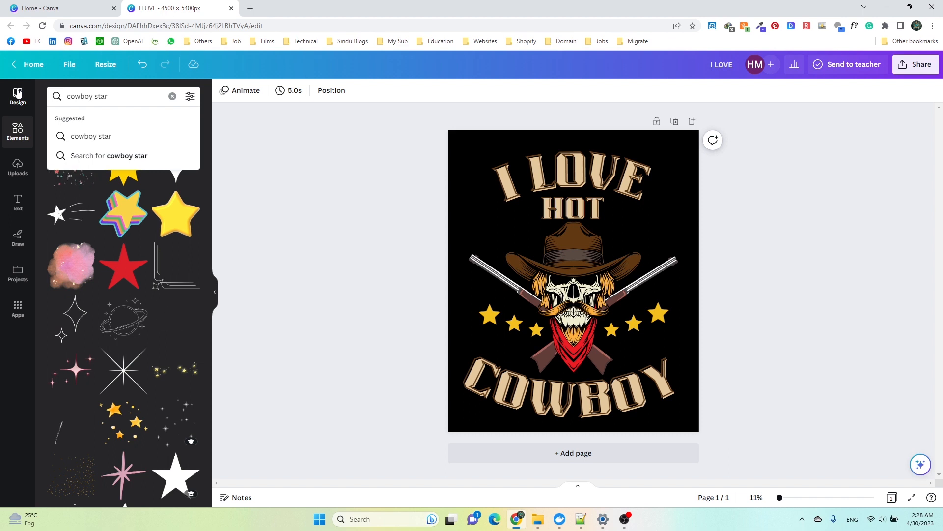
key(Return)
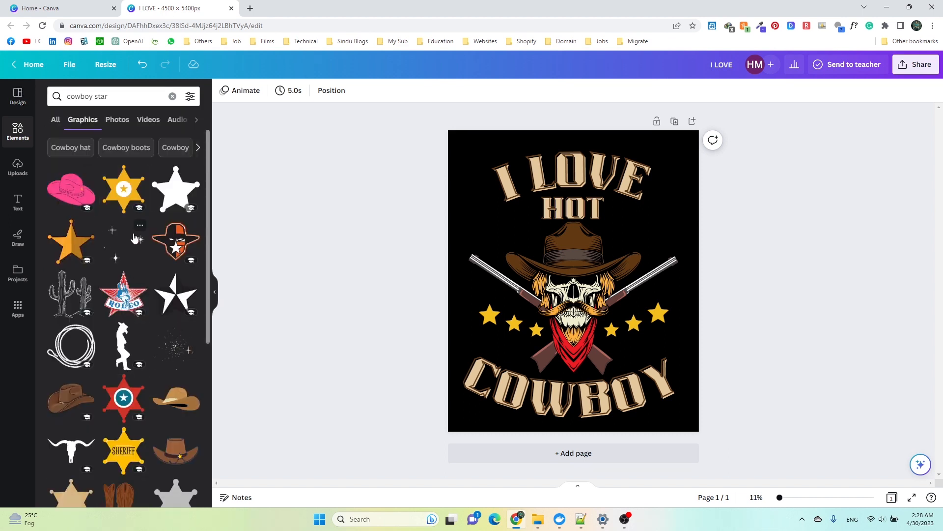
Find the golden six-pointed SHERIFF star badge among the graphics and add it to the design.
scroll(131, 236, down, 3)
scroll(132, 236, down, 5)
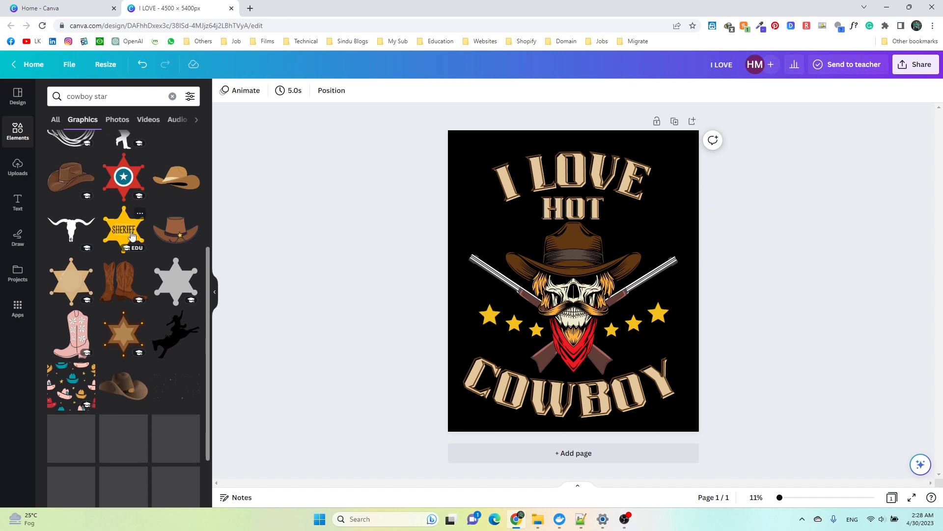
scroll(129, 240, down, 4)
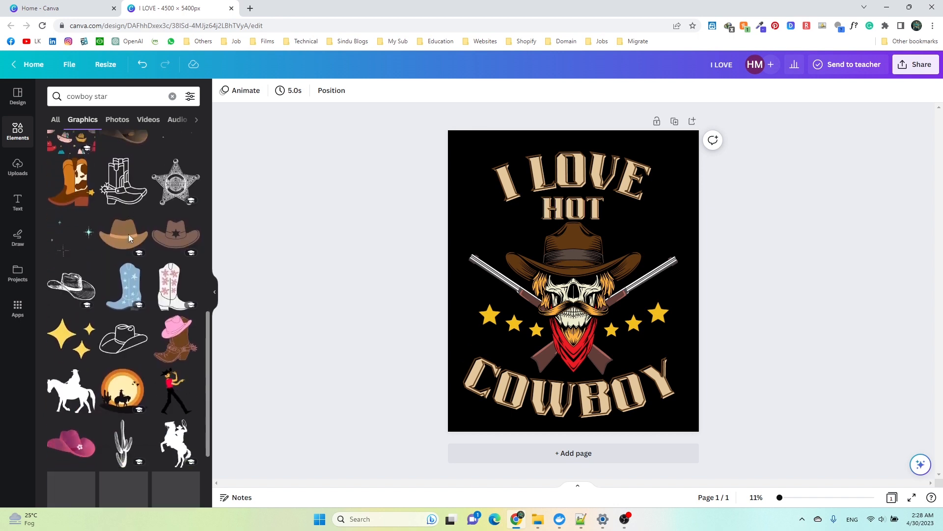
scroll(128, 239, down, 4)
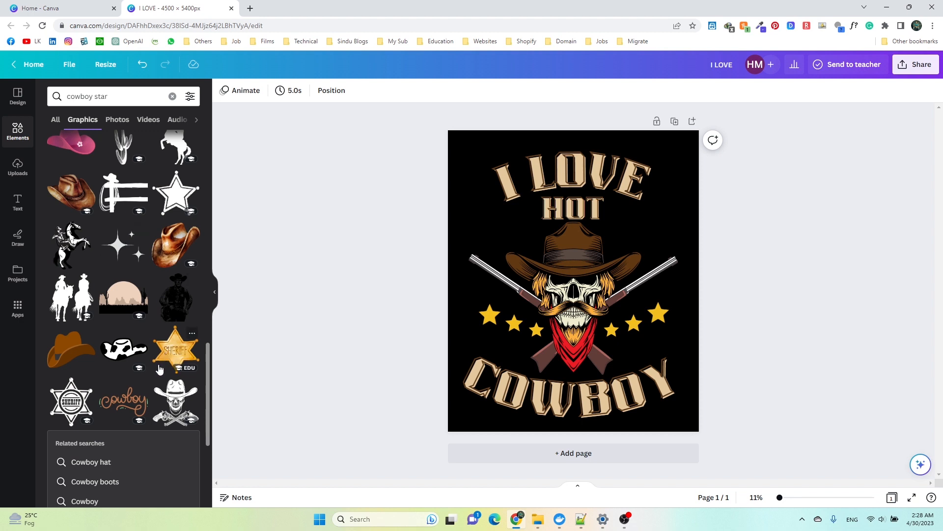
scroll(149, 345, down, 1)
scroll(148, 339, down, 4)
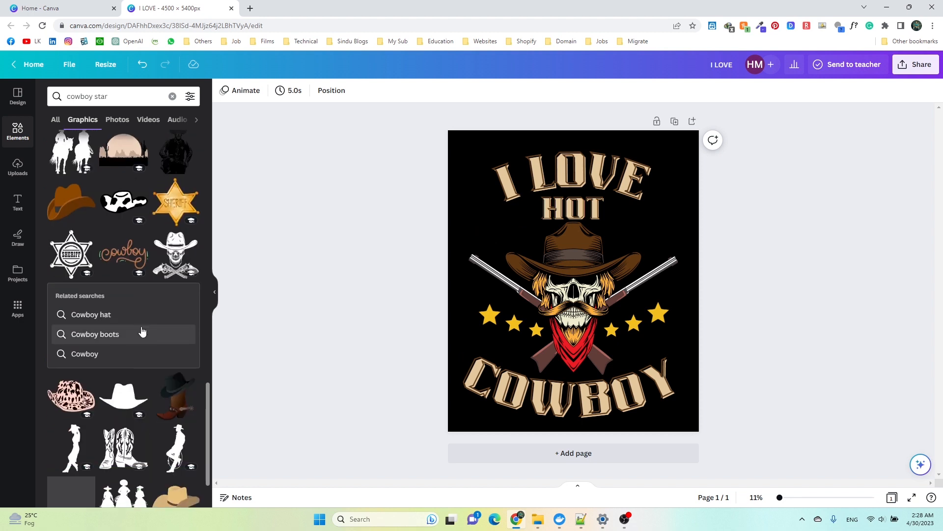
scroll(141, 330, up, 2)
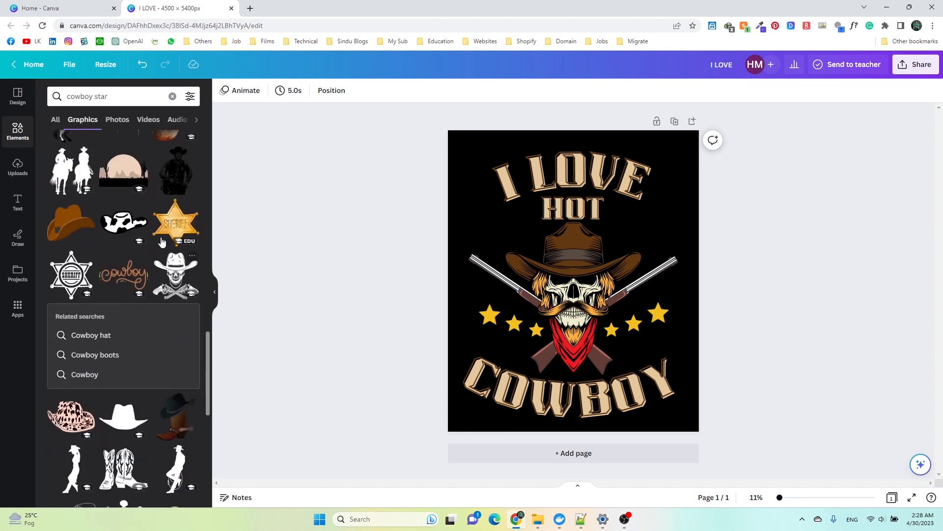
click(176, 223)
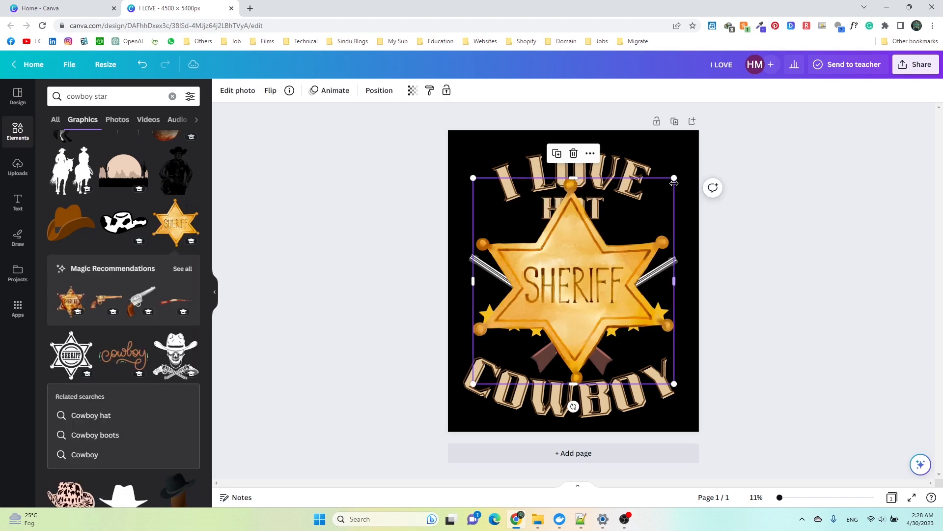
Shrink the sheriff badge to a small emblem and place it centered on the front of the cowboy hat.
drag(675, 178, 525, 329)
drag(496, 359, 567, 256)
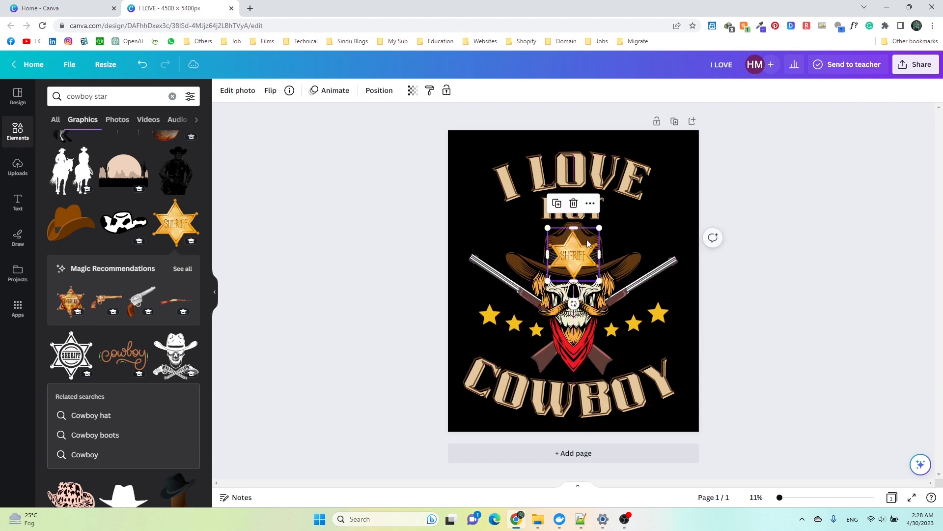
drag(598, 227, 569, 252)
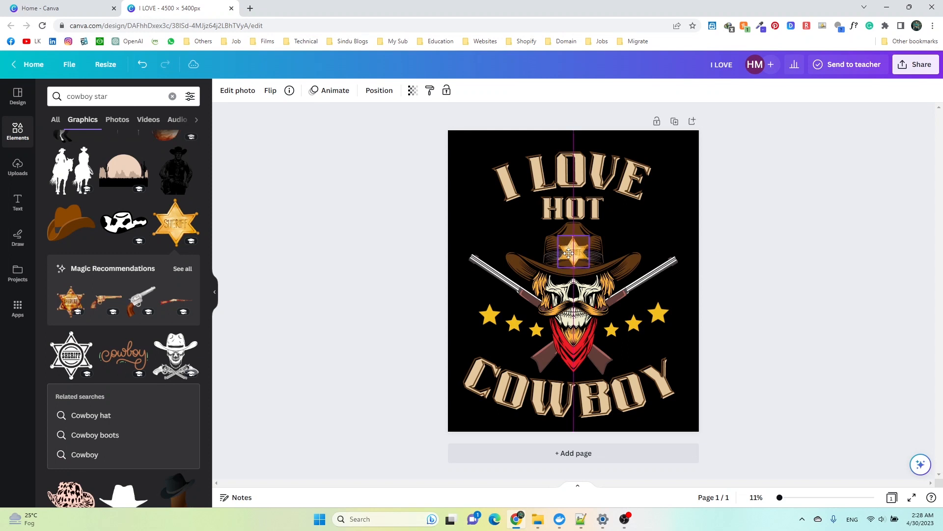
click(757, 255)
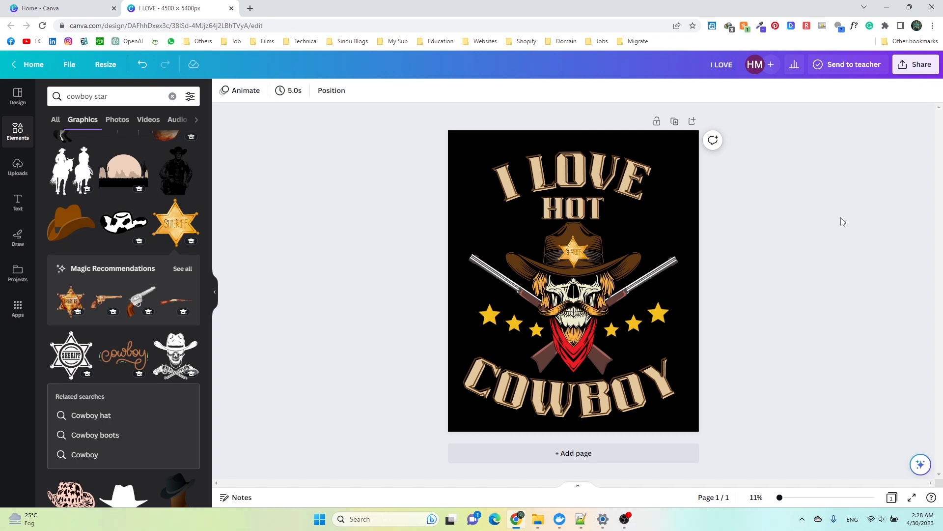
Download the design as a PNG at 4,500 × 5,400 px with a transparent background.
click(904, 68)
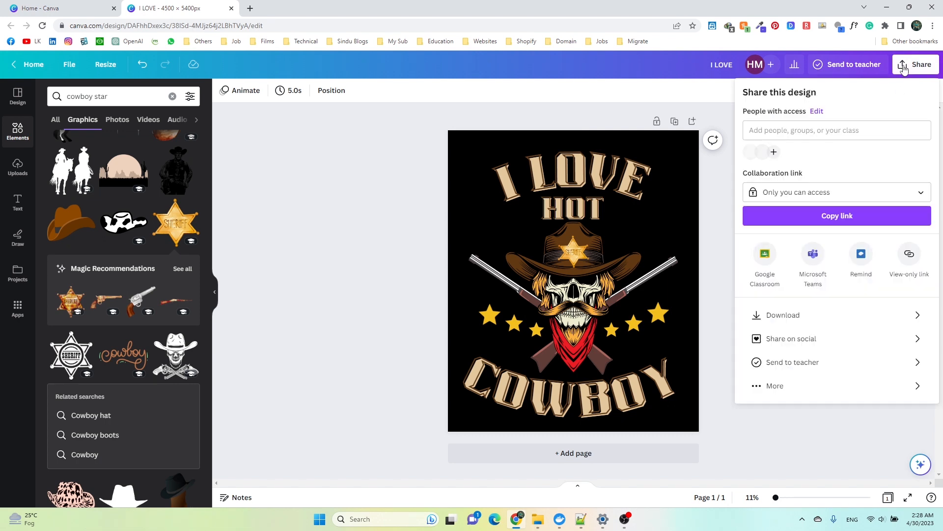
click(832, 319)
click(775, 196)
click(850, 263)
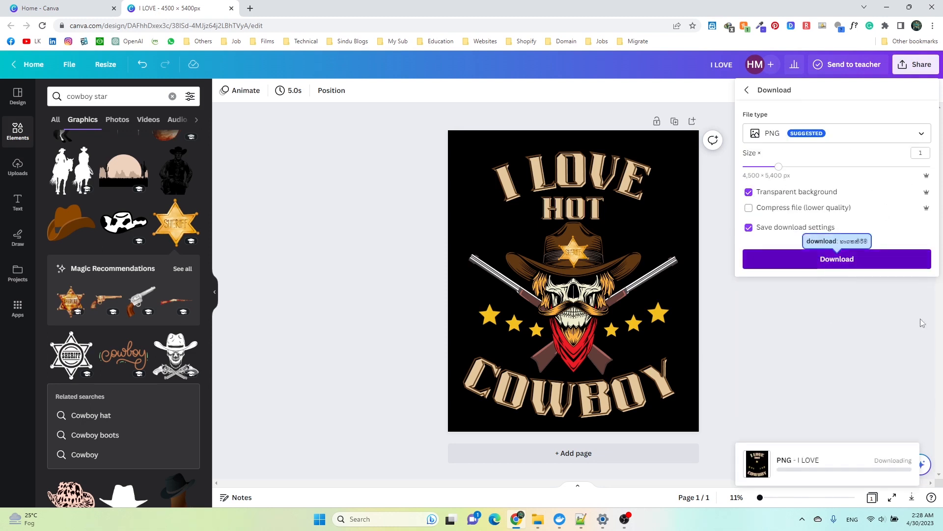